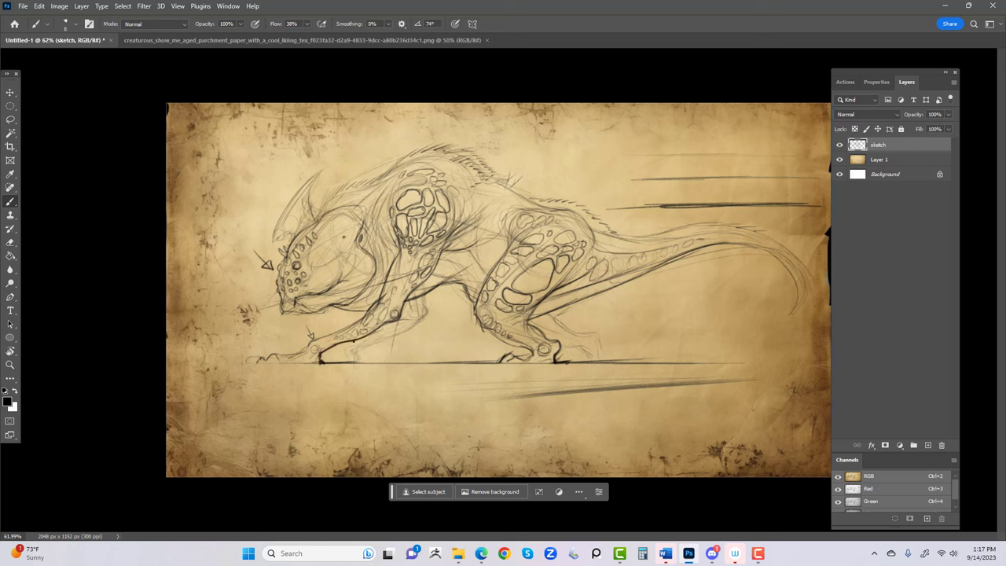
# Strengthen the ground line beneath the creature and sketch in its outstretched front toes.
pyautogui.moveTo(354, 362); pyautogui.dragTo(409, 360)
pyautogui.moveTo(270, 350); pyautogui.dragTo(246, 358)
pyautogui.moveTo(267, 358); pyautogui.dragTo(244, 361)
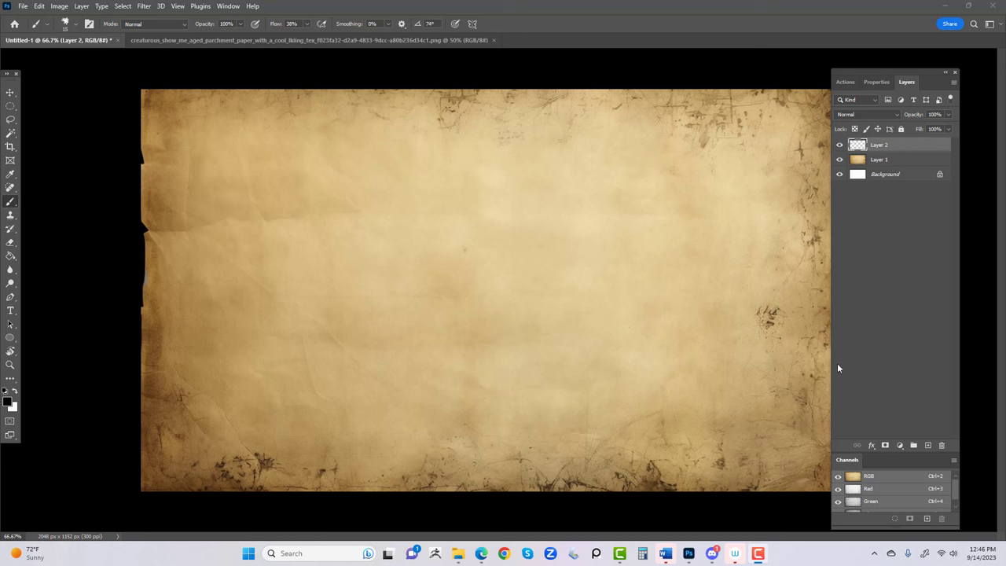
# Try loose sweeping practice curves across Layer 2 with a smaller brush, and delete that layer.
pyautogui.click(535, 27)
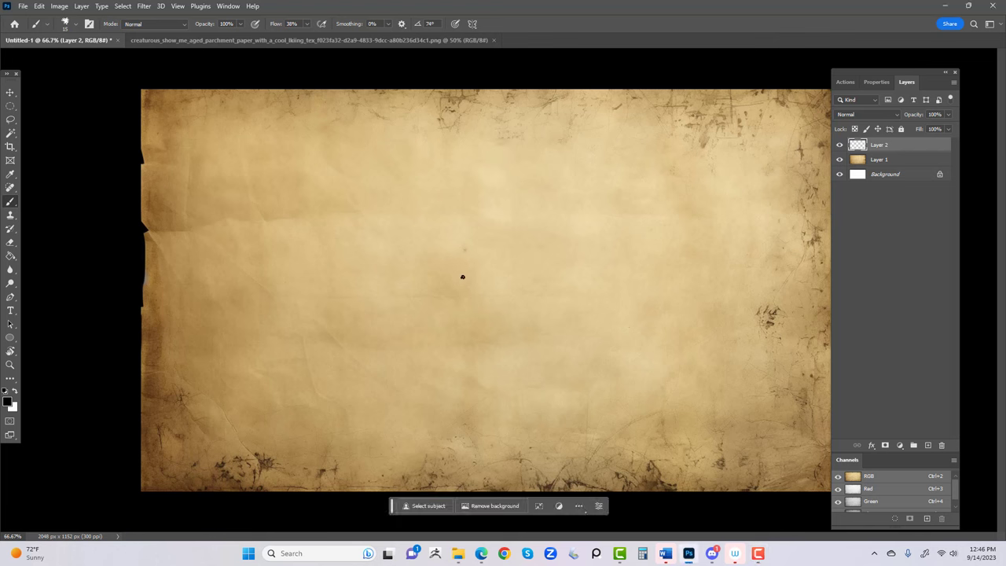
pyautogui.press('[')
pyautogui.press('[')
pyautogui.moveTo(613, 195); pyautogui.dragTo(285, 262)
pyautogui.moveTo(678, 241)
pyautogui.mouseDown()
pyautogui.moveTo(321, 312)
pyautogui.moveTo(396, 366)
pyautogui.moveTo(271, 256)
pyautogui.moveTo(278, 303)
pyautogui.mouseUp()
pyautogui.moveTo(354, 224)
pyautogui.mouseDown()
pyautogui.moveTo(480, 190)
pyautogui.moveTo(641, 352)
pyautogui.mouseUp()
pyautogui.moveTo(503, 388); pyautogui.dragTo(561, 377)
pyautogui.moveTo(721, 292)
pyautogui.mouseDown()
pyautogui.moveTo(498, 378)
pyautogui.moveTo(510, 385)
pyautogui.mouseUp()
pyautogui.moveTo(368, 421)
pyautogui.mouseDown()
pyautogui.moveTo(561, 184)
pyautogui.moveTo(206, 295)
pyautogui.mouseUp()
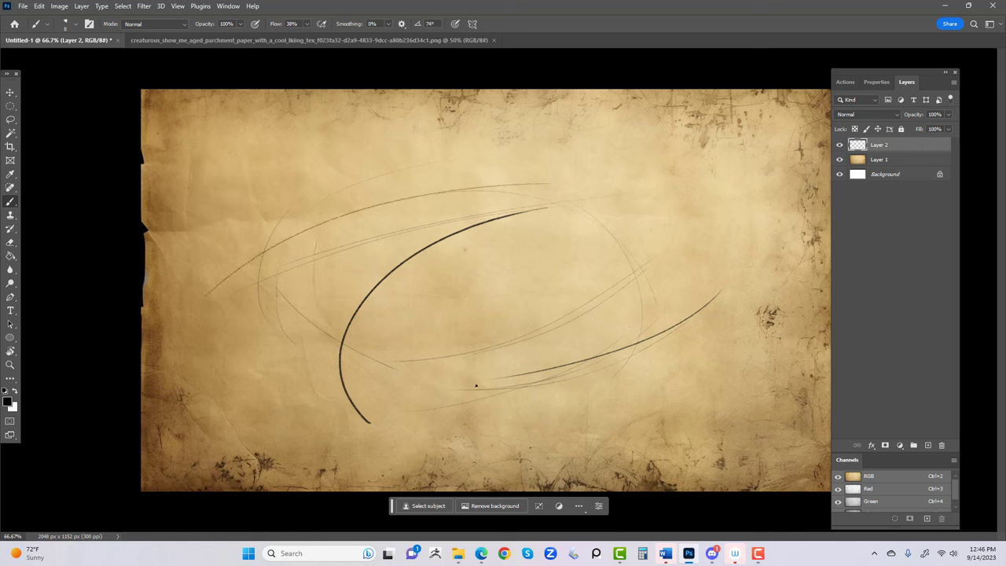
pyautogui.moveTo(404, 407)
pyautogui.mouseDown()
pyautogui.moveTo(376, 323)
pyautogui.moveTo(429, 205)
pyautogui.mouseUp()
pyautogui.moveTo(912, 149)
pyautogui.mouseDown()
pyautogui.moveTo(915, 379)
pyautogui.moveTo(942, 445)
pyautogui.mouseUp()
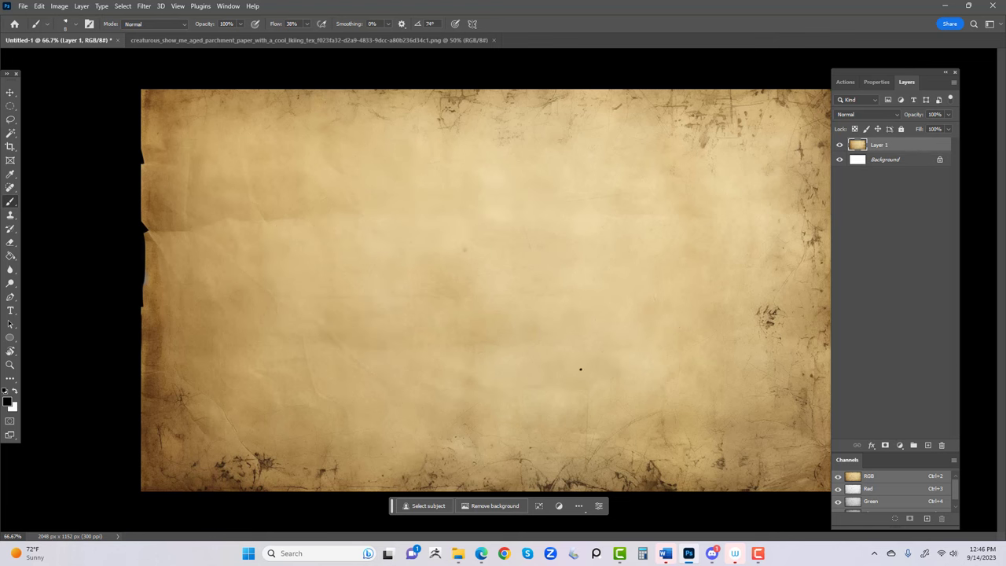
# Draw a long horizontal ground line across the lower part of the parchment on Layer 1.
pyautogui.moveTo(575, 368)
pyautogui.mouseDown()
pyautogui.moveTo(448, 368)
pyautogui.moveTo(735, 368)
pyautogui.moveTo(234, 368)
pyautogui.moveTo(710, 368)
pyautogui.mouseUp()
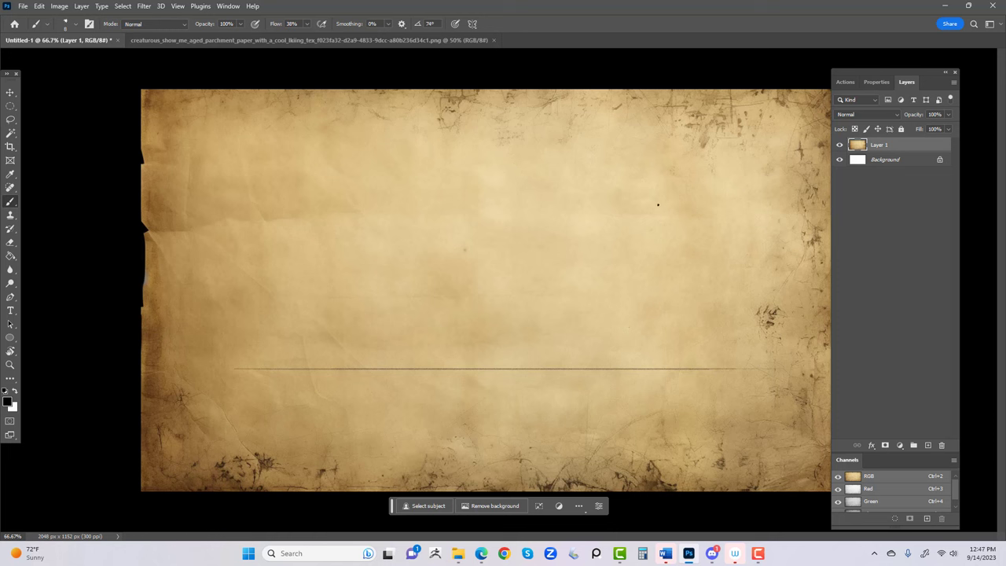
# Try a large rounded outline with a bumpy edge above the ground line, and delete a lassoed area around it.
pyautogui.moveTo(658, 205)
pyautogui.mouseDown()
pyautogui.moveTo(682, 270)
pyautogui.moveTo(628, 312)
pyautogui.moveTo(642, 324)
pyautogui.moveTo(507, 363)
pyautogui.mouseUp()
pyautogui.moveTo(655, 203)
pyautogui.mouseDown()
pyautogui.moveTo(612, 171)
pyautogui.moveTo(520, 140)
pyautogui.moveTo(384, 167)
pyautogui.moveTo(345, 251)
pyautogui.moveTo(384, 324)
pyautogui.moveTo(475, 353)
pyautogui.moveTo(517, 349)
pyautogui.moveTo(496, 368)
pyautogui.moveTo(472, 367)
pyautogui.mouseUp()
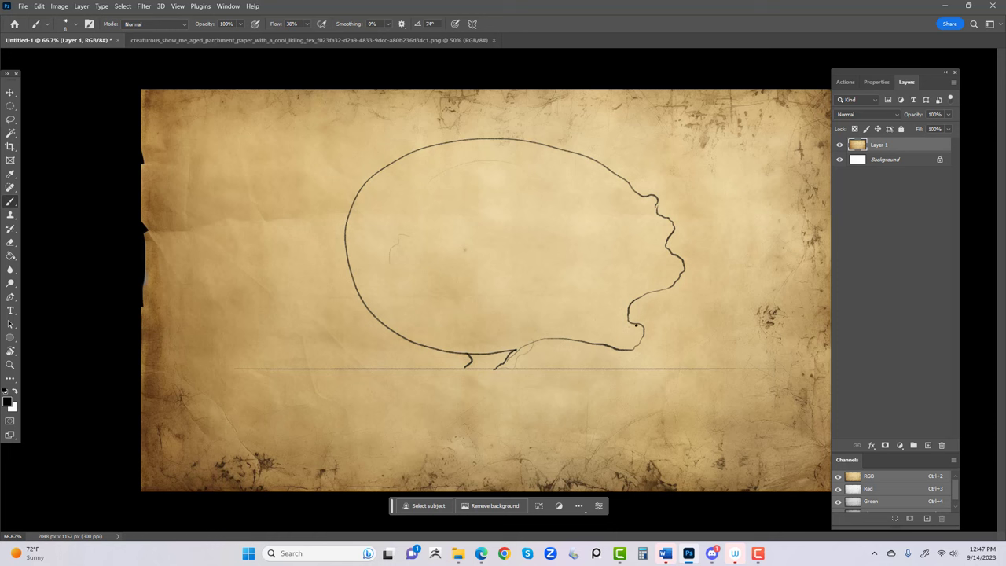
pyautogui.press('l')
pyautogui.moveTo(649, 143)
pyautogui.mouseDown()
pyautogui.moveTo(397, 122)
pyautogui.moveTo(325, 313)
pyautogui.moveTo(414, 361)
pyautogui.moveTo(462, 365)
pyautogui.moveTo(542, 361)
pyautogui.moveTo(730, 306)
pyautogui.moveTo(640, 133)
pyautogui.mouseUp()
pyautogui.press('Delete')
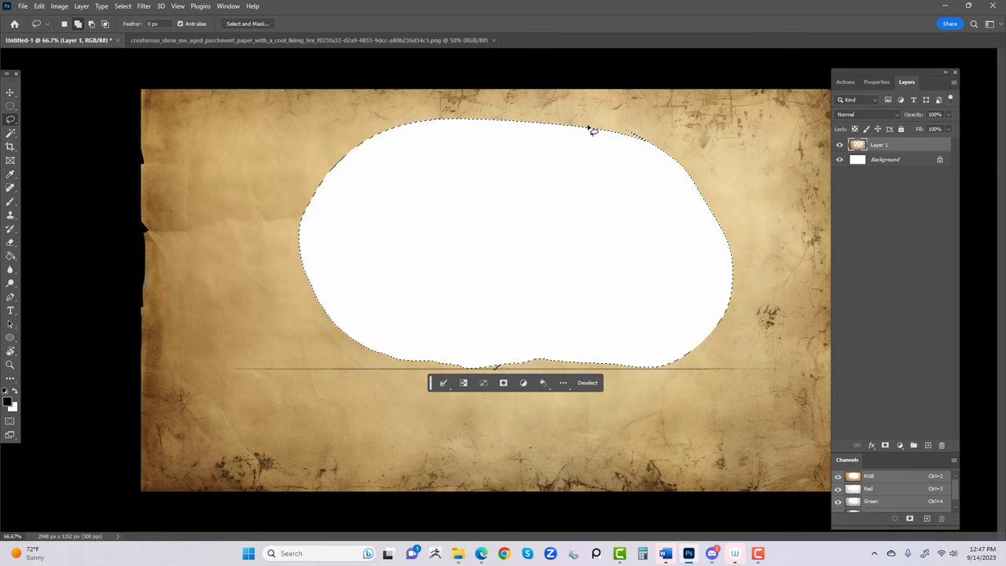
# Undo the lassoed deletion and the bumpy outline, and return to the Brush tool.
pyautogui.hotkey('ctrl', 'z')
pyautogui.hotkey('ctrl', 'z')
pyautogui.hotkey('ctrl', 'z')
pyautogui.hotkey('ctrl', 'z')
pyautogui.press('b')
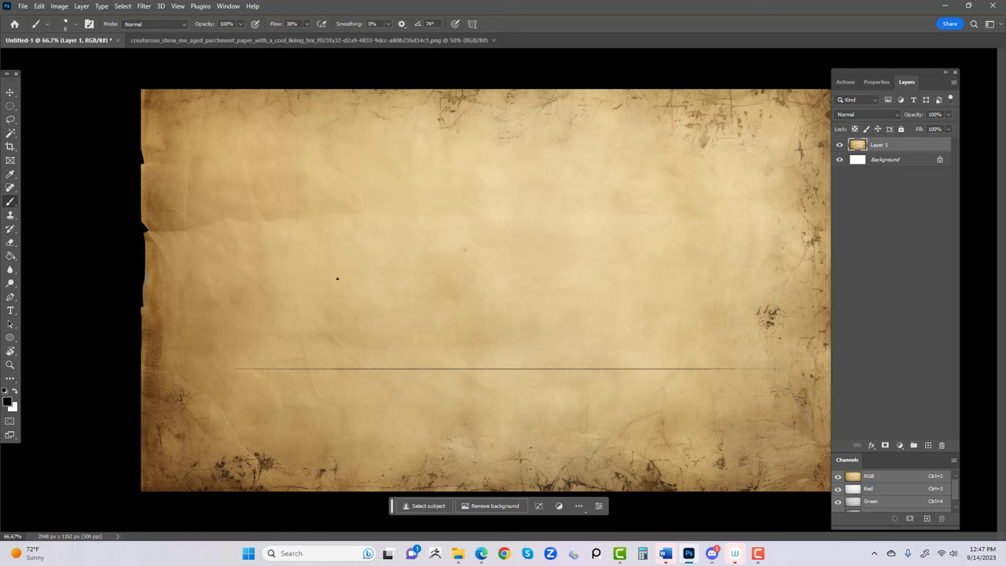
# Add a new layer above Layer 1 and rename it "sketch".
pyautogui.click(928, 446)
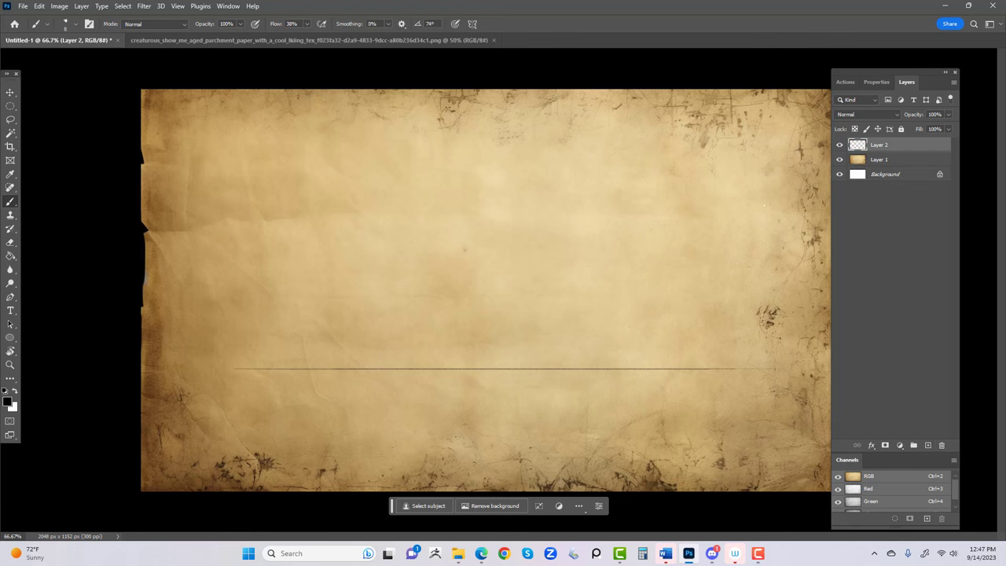
pyautogui.press('super+a')
pyautogui.click(662, 177)
pyautogui.doubleClick(880, 147)
pyautogui.write('sketch')
pyautogui.press('Return')
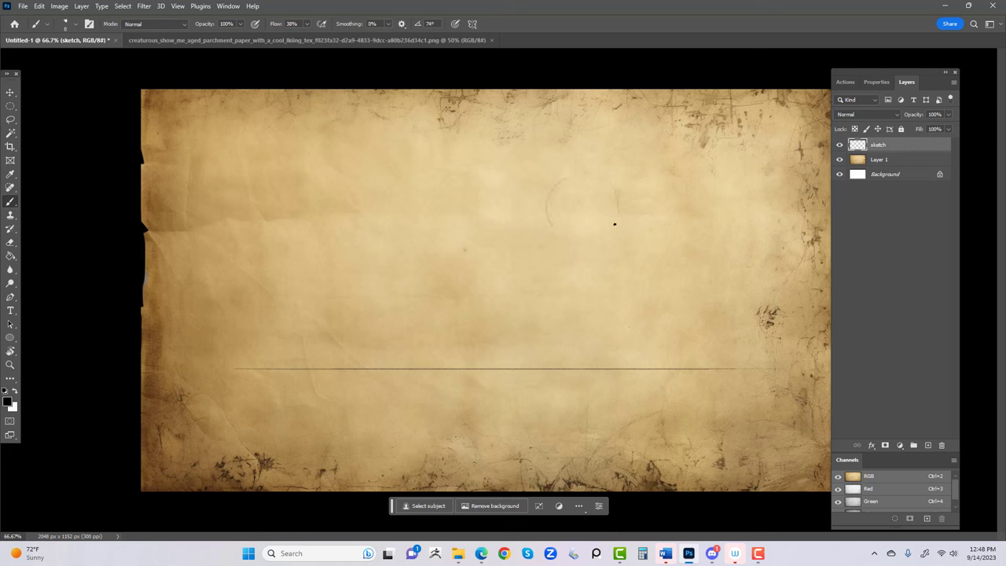
# Block in the creature above the ground line with a small shoulder circle, a large hindquarters circle and a cone-shaped head.
pyautogui.moveTo(615, 224); pyautogui.dragTo(615, 220)
pyautogui.moveTo(583, 179); pyautogui.dragTo(585, 238)
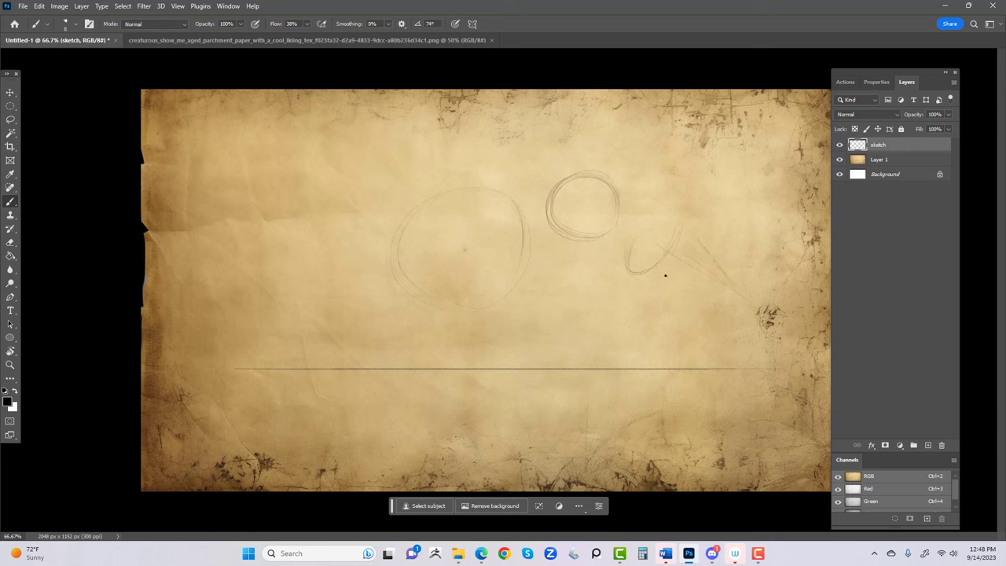
pyautogui.moveTo(721, 302); pyautogui.dragTo(741, 308)
pyautogui.moveTo(675, 233)
pyautogui.mouseDown()
pyautogui.moveTo(658, 217)
pyautogui.moveTo(643, 272)
pyautogui.mouseUp()
# Sketch a curved spine line from the large hindquarters circle through the shoulder circle toward the head.
pyautogui.scroll(1, 335, 320)
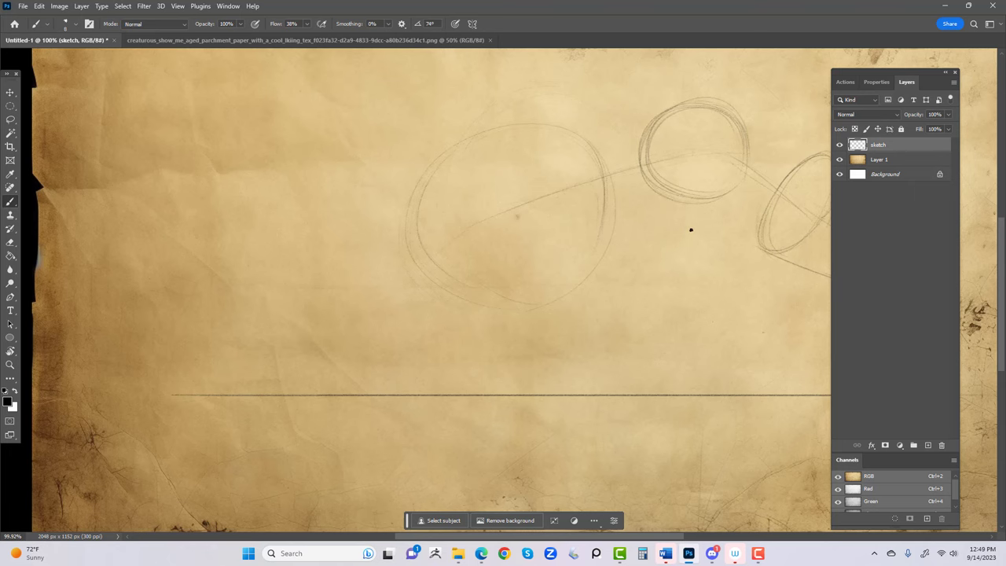
pyautogui.moveTo(662, 268)
pyautogui.mouseDown()
pyautogui.moveTo(498, 312)
pyautogui.moveTo(398, 317)
pyautogui.moveTo(444, 321)
pyautogui.moveTo(458, 312)
pyautogui.mouseUp()
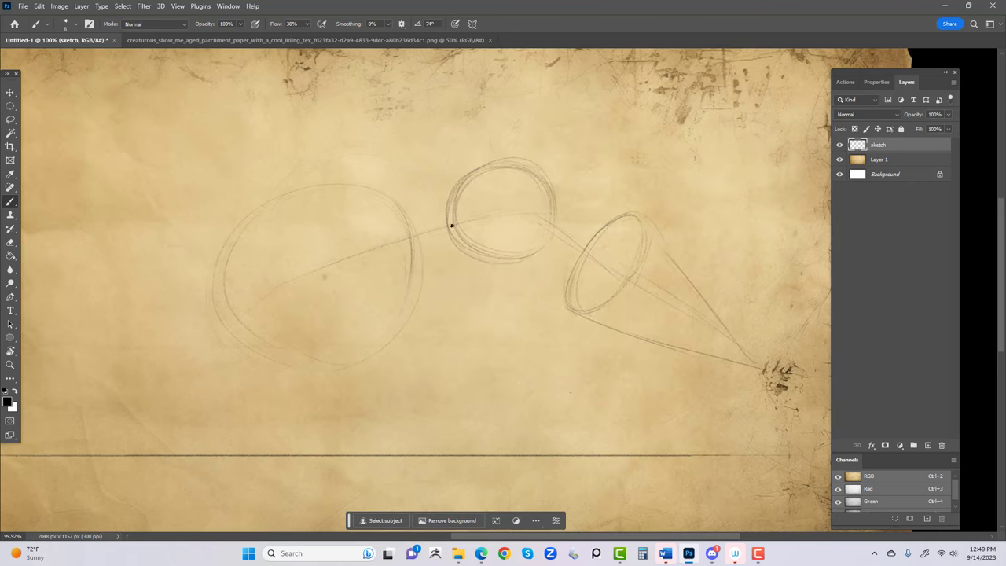
pyautogui.moveTo(316, 270); pyautogui.dragTo(464, 222)
pyautogui.moveTo(492, 213); pyautogui.dragTo(553, 223)
# Draw two small dark ovals on the cone-shaped head as facial features.
pyautogui.moveTo(656, 276); pyautogui.dragTo(657, 276)
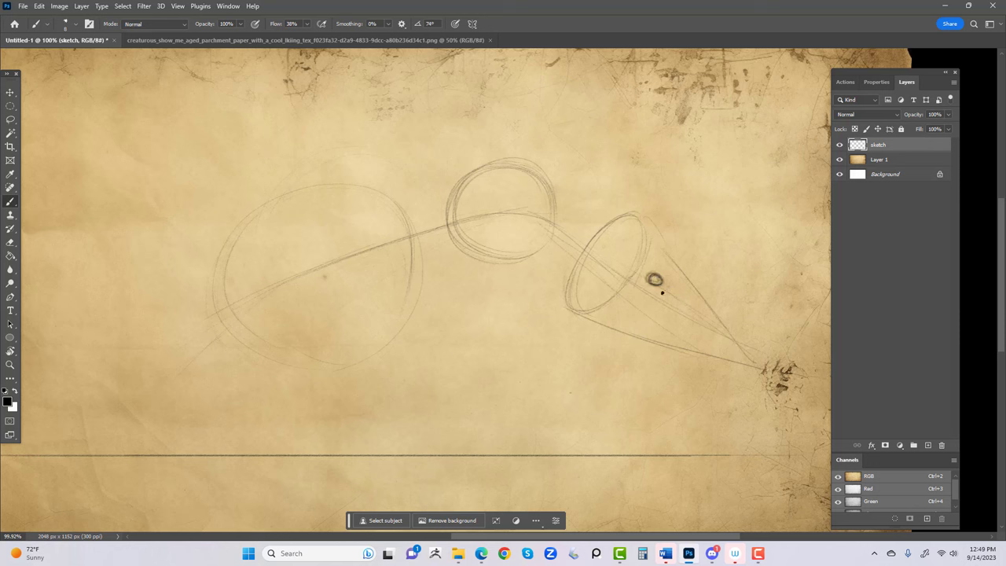
pyautogui.moveTo(663, 293)
pyautogui.mouseDown()
pyautogui.moveTo(671, 291)
pyautogui.moveTo(663, 299)
pyautogui.mouseUp()
pyautogui.press('super+z')
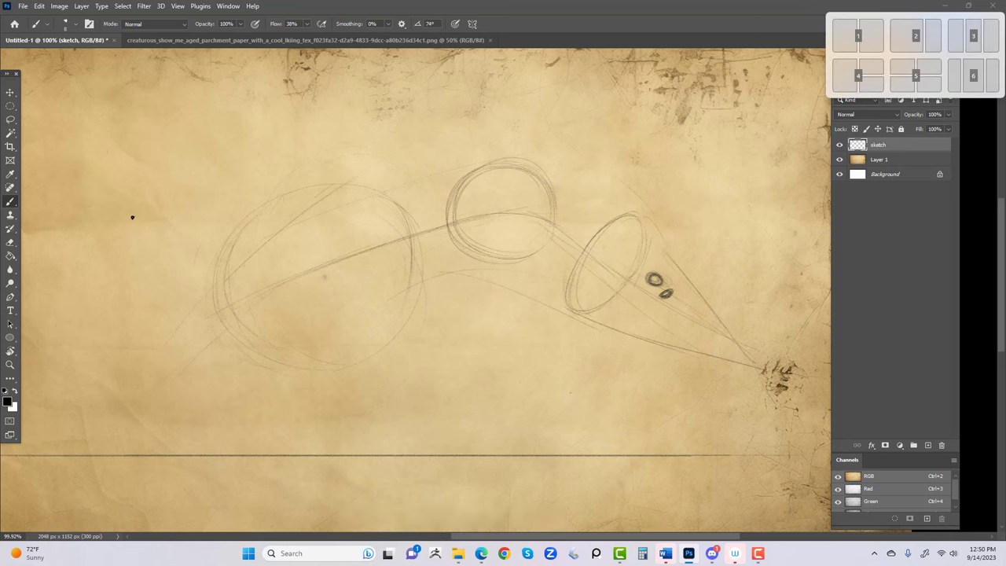
# Flip the canvas horizontally so that the creature faces the opposite way.
pyautogui.scroll(1, 150, 276)
pyautogui.moveTo(533, 321); pyautogui.dragTo(681, 301)
pyautogui.hotkey('ctrl', 'shift', 'h')
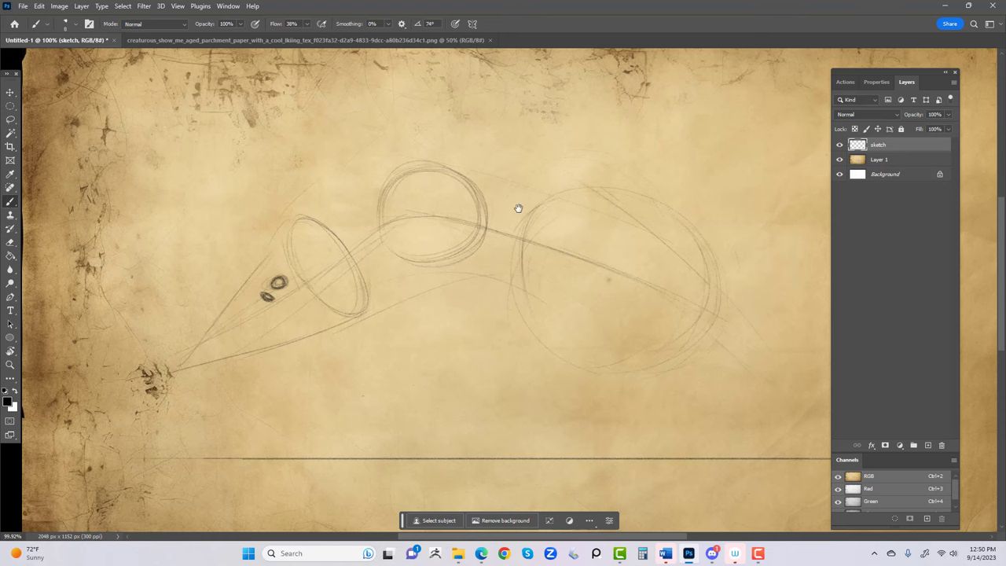
# Draw three horizontal lines, graded from faint to heavy, in the empty area above and behind the creature.
pyautogui.moveTo(519, 207); pyautogui.dragTo(530, 358)
pyautogui.moveTo(722, 324); pyautogui.dragTo(418, 321)
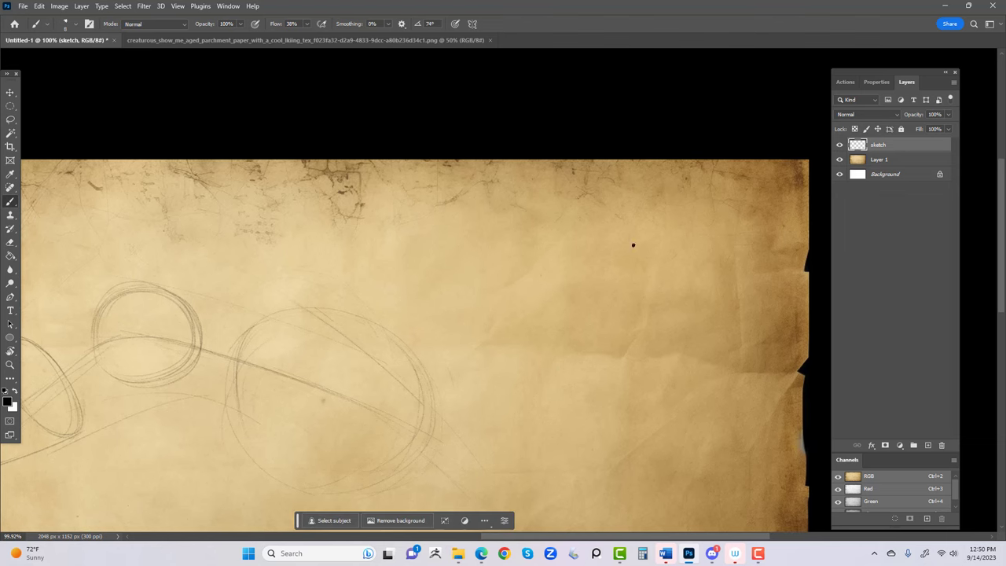
pyautogui.moveTo(539, 247)
pyautogui.mouseDown()
pyautogui.moveTo(741, 241)
pyautogui.moveTo(480, 258)
pyautogui.mouseUp()
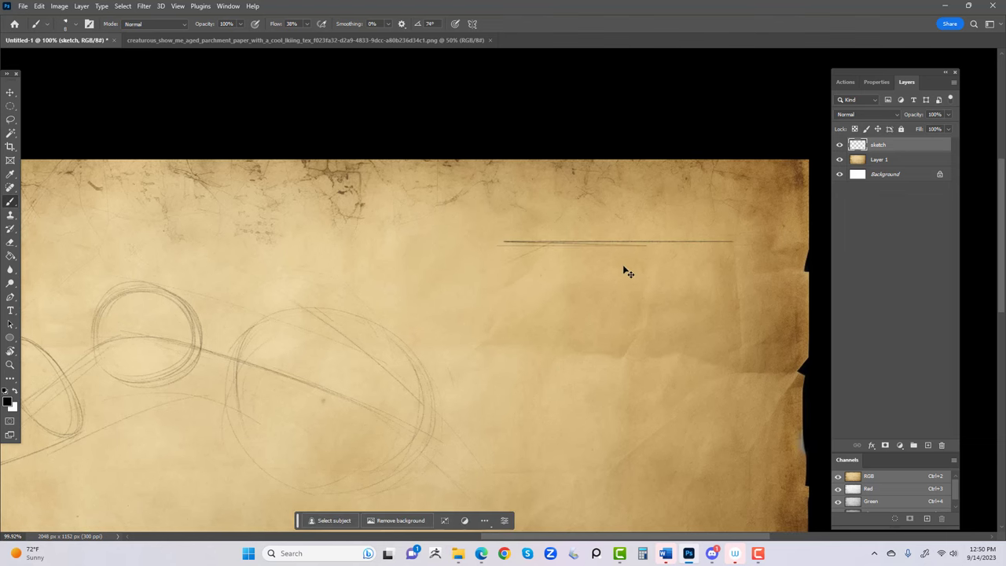
pyautogui.moveTo(695, 243); pyautogui.dragTo(471, 246)
pyautogui.moveTo(686, 280); pyautogui.dragTo(786, 279)
pyautogui.moveTo(746, 319); pyautogui.dragTo(463, 327)
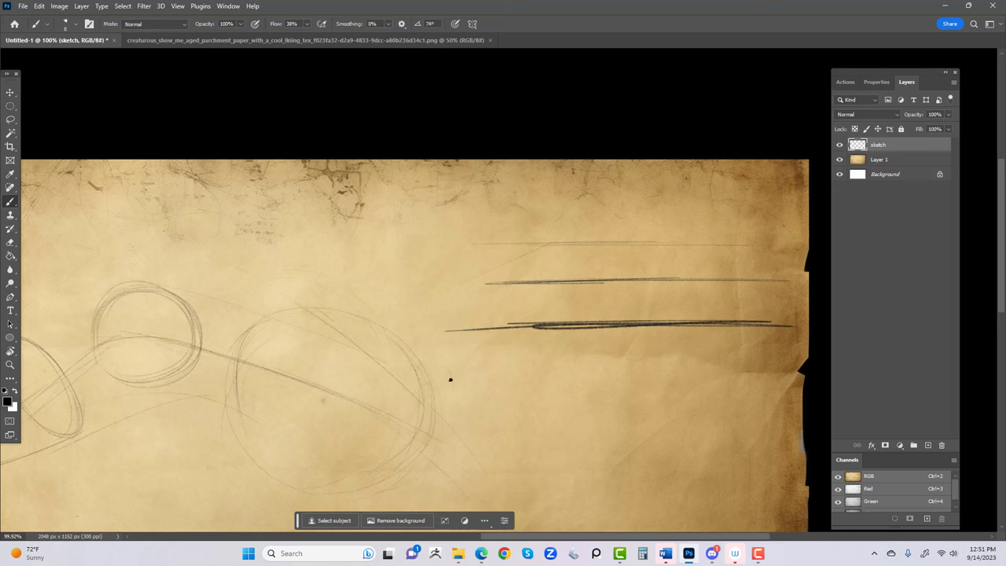
# Sketch the head contour around the cone, adding a rounded skull, snout and lower jaw.
pyautogui.moveTo(599, 308); pyautogui.dragTo(601, 252)
pyautogui.moveTo(433, 419); pyautogui.dragTo(660, 330)
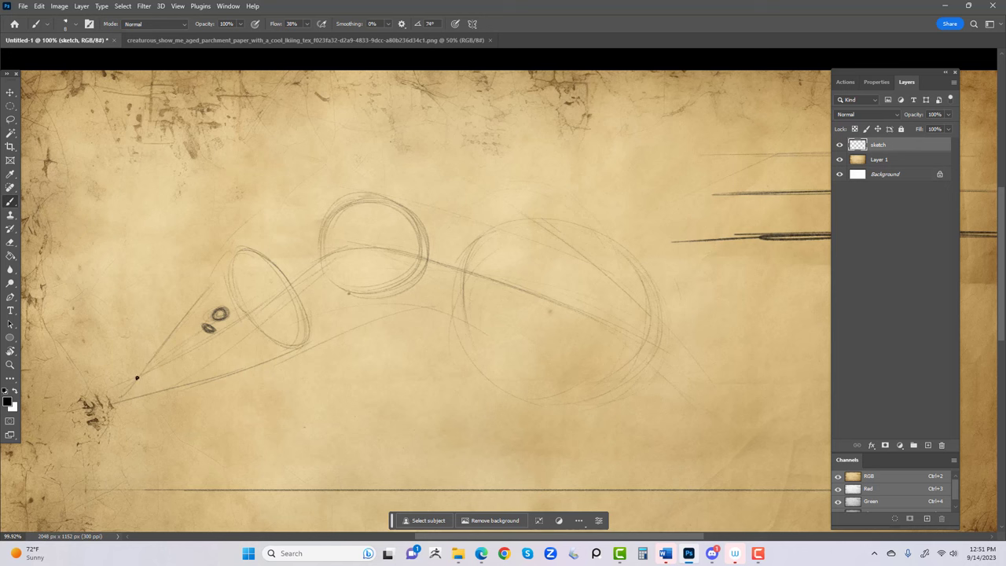
pyautogui.moveTo(226, 365); pyautogui.dragTo(277, 348)
pyautogui.moveTo(296, 302); pyautogui.dragTo(297, 339)
pyautogui.moveTo(245, 377)
pyautogui.mouseDown()
pyautogui.moveTo(182, 380)
pyautogui.moveTo(130, 399)
pyautogui.mouseUp()
pyautogui.moveTo(179, 318); pyautogui.dragTo(200, 281)
pyautogui.moveTo(233, 245); pyautogui.dragTo(266, 241)
pyautogui.moveTo(163, 308); pyautogui.dragTo(151, 354)
# Erase the two small dark ovals from the head and return to the Brush tool.
pyautogui.press('e')
pyautogui.moveTo(220, 314); pyautogui.dragTo(222, 314)
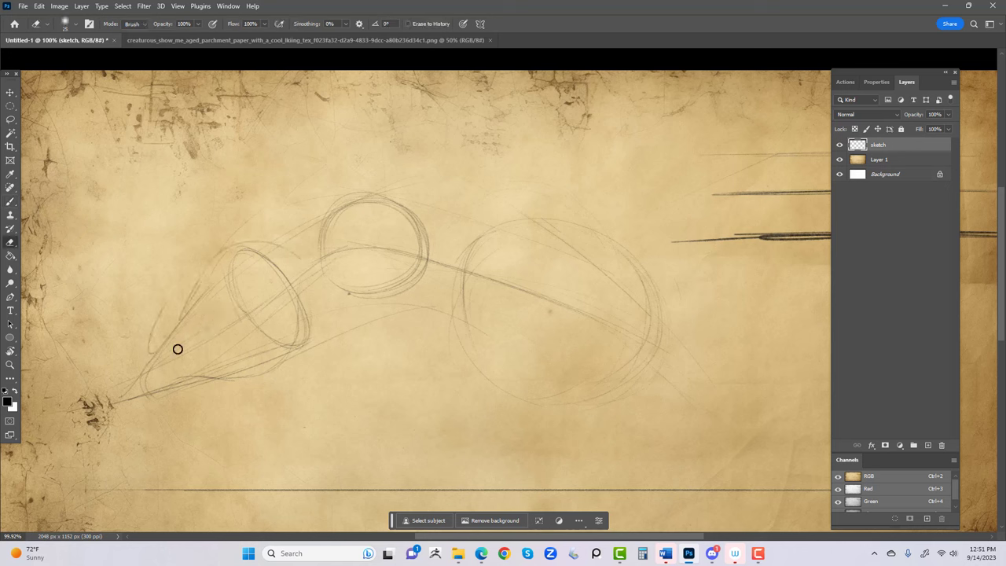
pyautogui.press('b')
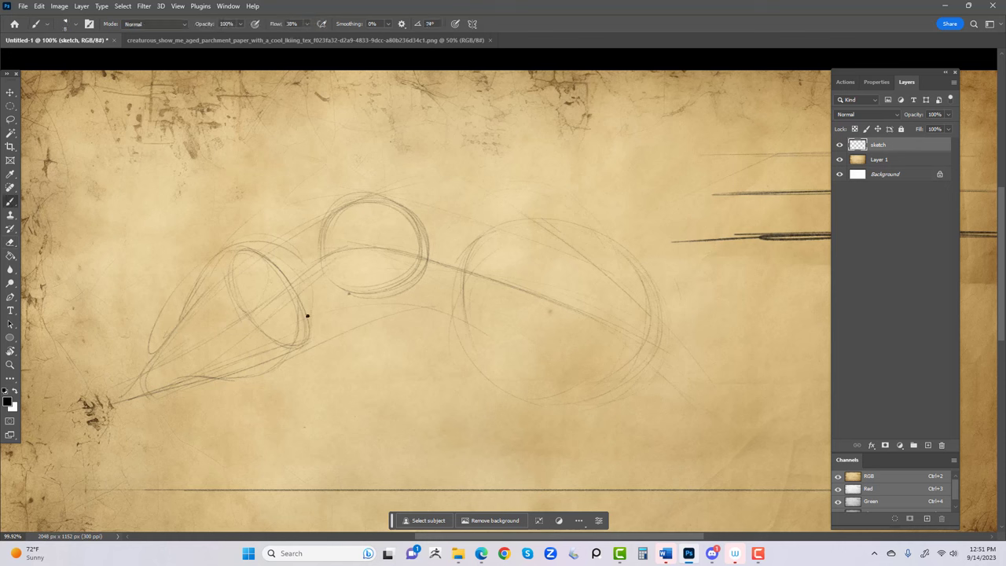
# Sketch the arched back over the shoulder circle and the belly curve running under the hindquarters.
pyautogui.moveTo(187, 381); pyautogui.dragTo(209, 376)
pyautogui.moveTo(429, 196)
pyautogui.mouseDown()
pyautogui.moveTo(308, 198)
pyautogui.moveTo(356, 164)
pyautogui.moveTo(332, 180)
pyautogui.moveTo(381, 171)
pyautogui.mouseUp()
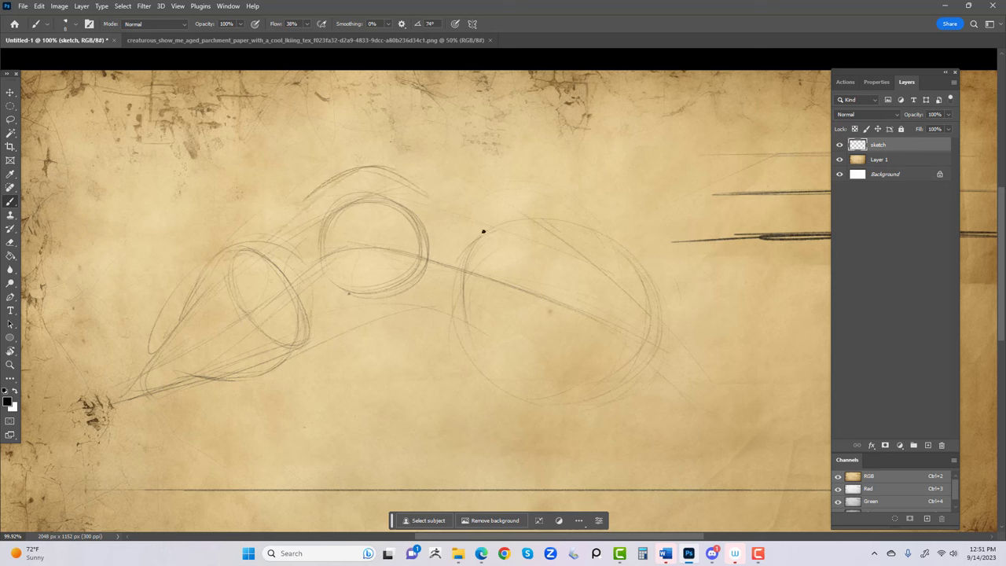
pyautogui.moveTo(382, 169)
pyautogui.mouseDown()
pyautogui.moveTo(481, 219)
pyautogui.moveTo(489, 213)
pyautogui.mouseUp()
pyautogui.moveTo(384, 321)
pyautogui.mouseDown()
pyautogui.moveTo(453, 339)
pyautogui.moveTo(464, 358)
pyautogui.moveTo(578, 402)
pyautogui.mouseUp()
pyautogui.moveTo(512, 402)
pyautogui.mouseDown()
pyautogui.moveTo(445, 359)
pyautogui.moveTo(416, 324)
pyautogui.mouseUp()
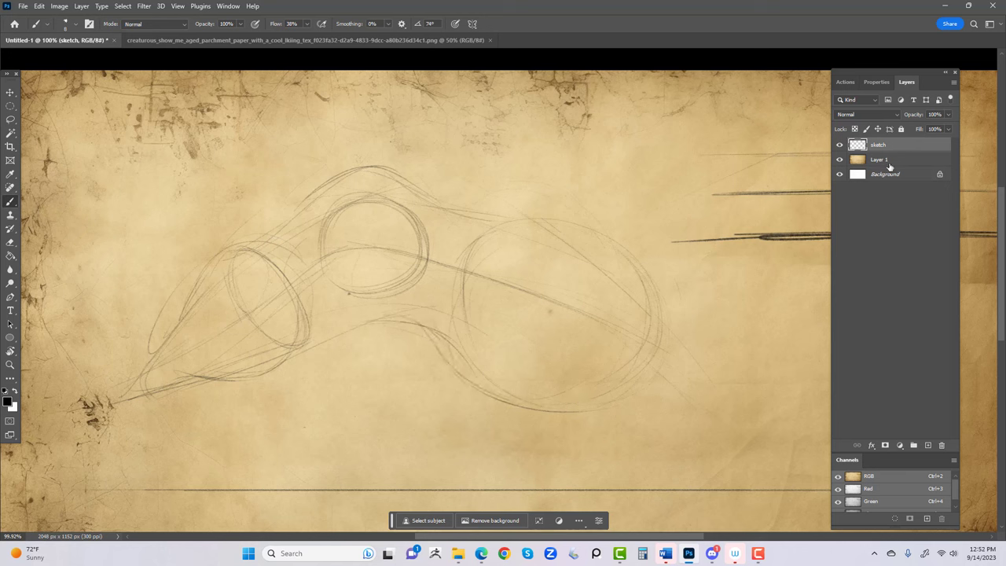
# Hide and show the sketch layer to compare the drawing with the bare parchment.
pyautogui.click(839, 144)
pyautogui.click(840, 144)
pyautogui.click(839, 145)
pyautogui.click(839, 145)
# Sketch a long S-curved tail with an oval base behind the hindquarters, working in full-screen mode.
pyautogui.moveTo(727, 377); pyautogui.dragTo(626, 400)
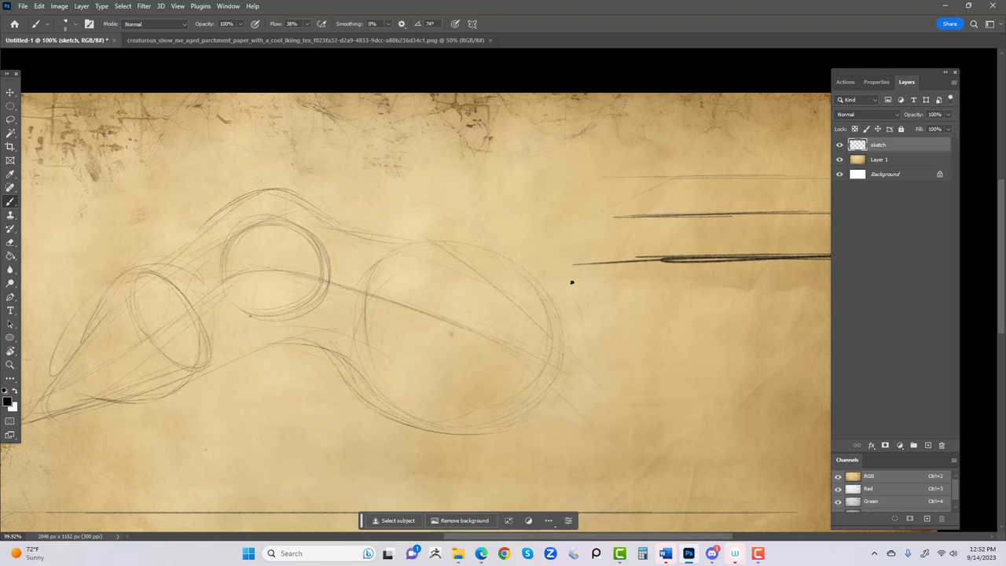
pyautogui.scroll(-3, 472, 270)
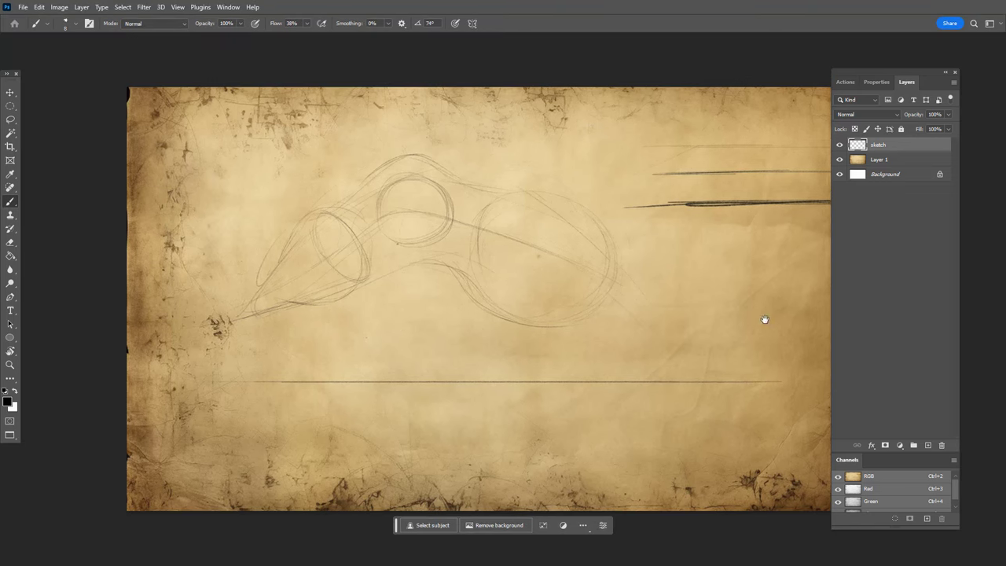
pyautogui.press('f')
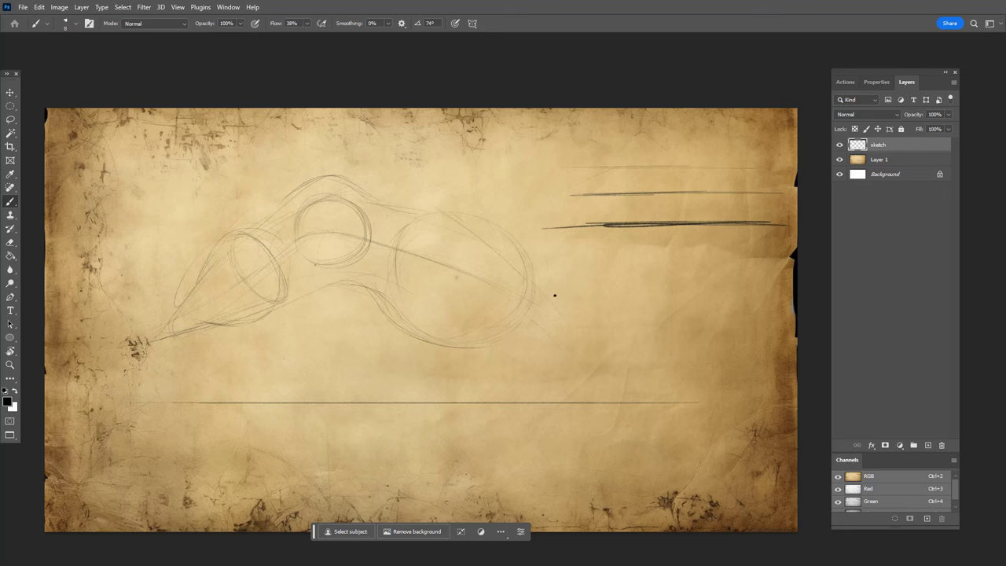
pyautogui.hscroll(3, 517, 299)
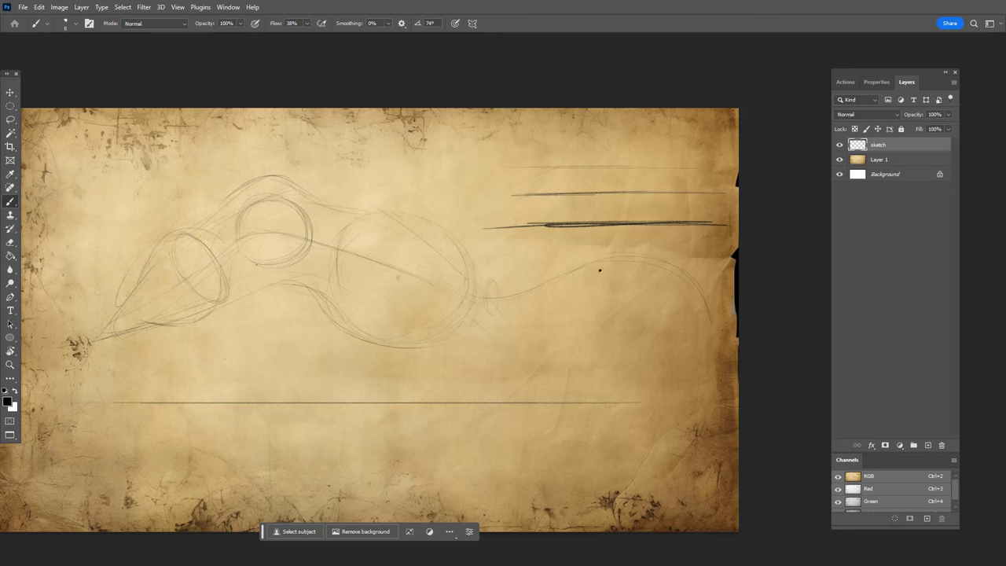
pyautogui.moveTo(501, 309); pyautogui.dragTo(488, 311)
pyautogui.moveTo(620, 343); pyautogui.dragTo(679, 348)
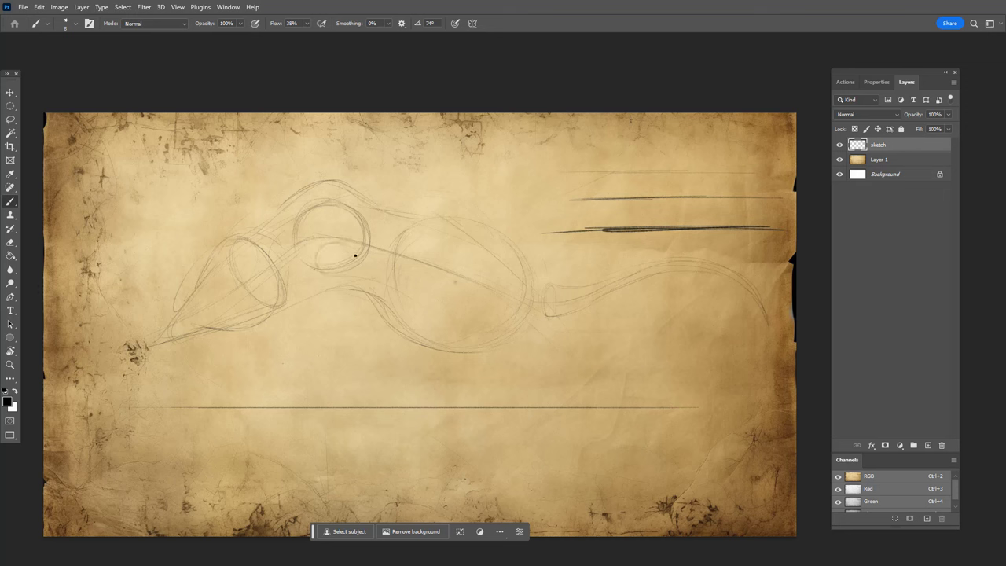
# Sketch joint circles for the shoulder and hip, with light guide lines for the hind leg.
pyautogui.moveTo(355, 255); pyautogui.dragTo(355, 255)
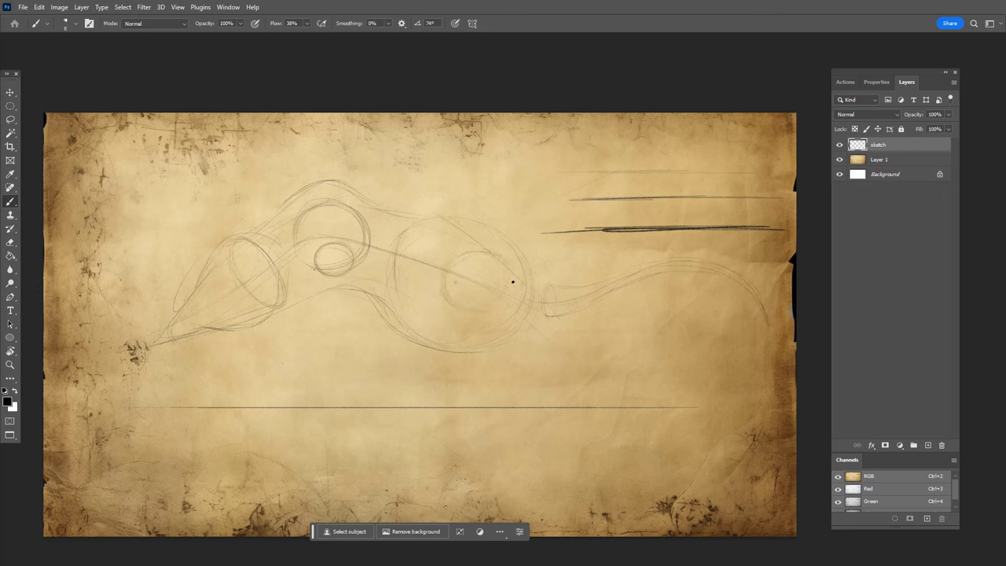
pyautogui.moveTo(524, 270); pyautogui.dragTo(518, 285)
pyautogui.moveTo(412, 271); pyautogui.dragTo(471, 237)
pyautogui.hotkey('ctrl', 'z')
pyautogui.hotkey('ctrl', 'z')
# Sketch the front leg guide from the shoulder joint through a small elbow circle down toward the ground line.
pyautogui.press('e')
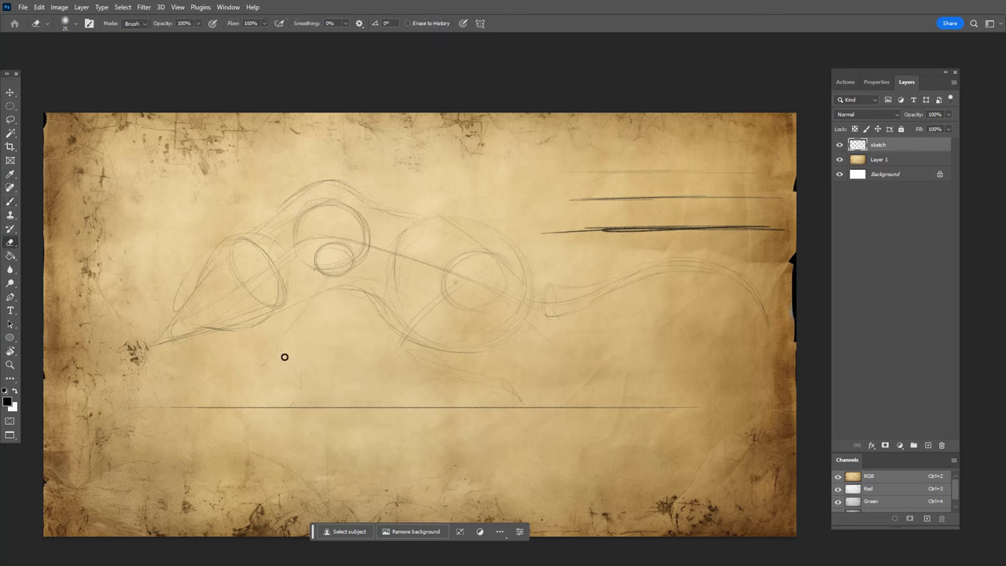
pyautogui.press('b')
pyautogui.moveTo(327, 282); pyautogui.dragTo(309, 331)
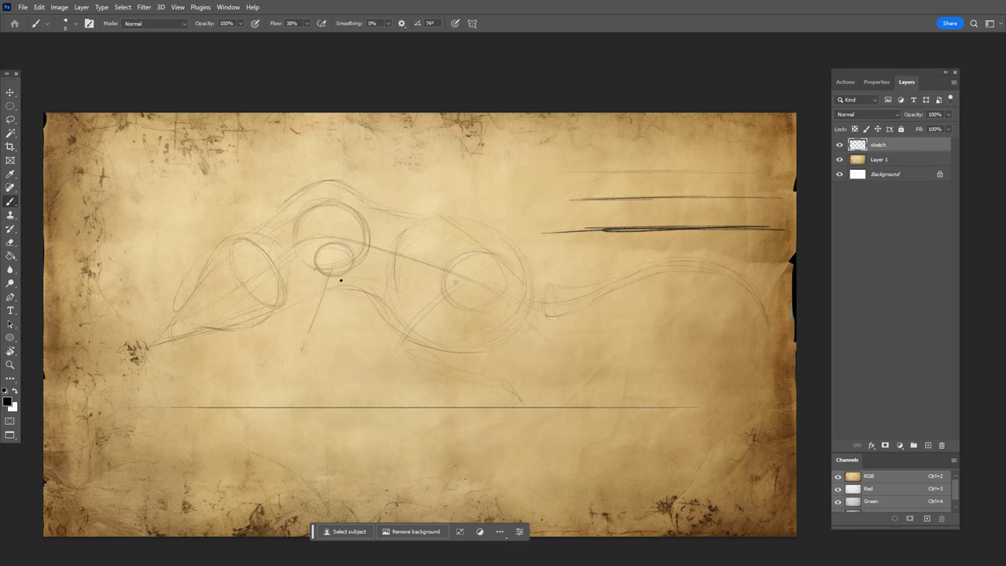
pyautogui.moveTo(302, 353); pyautogui.dragTo(303, 345)
# Reinforce the domed head with a blunt snout and jaw, and draw an arrow pointing at its front.
pyautogui.moveTo(213, 247); pyautogui.dragTo(177, 322)
pyautogui.moveTo(191, 274)
pyautogui.mouseDown()
pyautogui.moveTo(201, 337)
pyautogui.moveTo(178, 327)
pyautogui.moveTo(216, 330)
pyautogui.moveTo(203, 328)
pyautogui.moveTo(267, 311)
pyautogui.mouseUp()
pyautogui.moveTo(182, 336)
pyautogui.mouseDown()
pyautogui.moveTo(216, 348)
pyautogui.moveTo(281, 310)
pyautogui.moveTo(238, 338)
pyautogui.mouseUp()
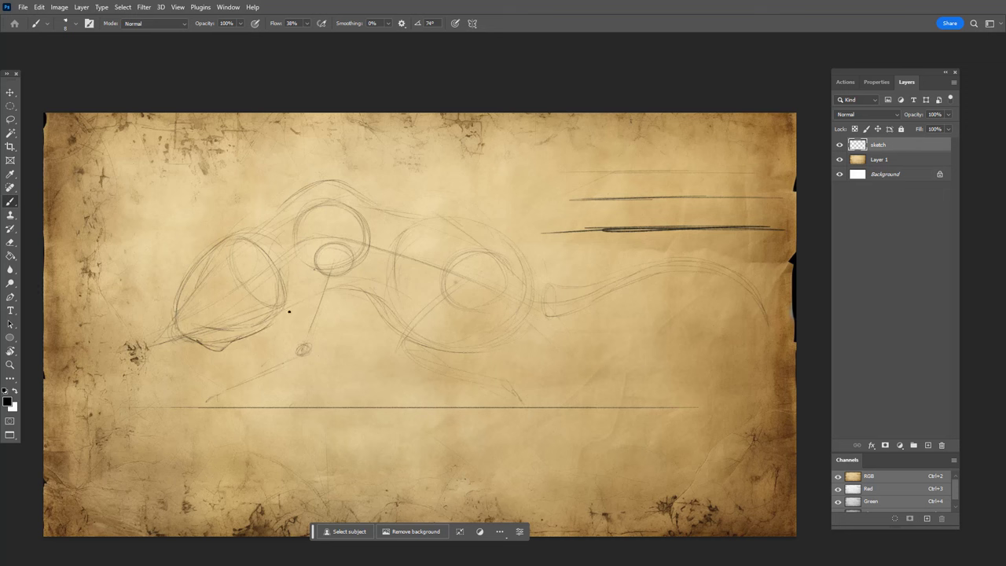
pyautogui.moveTo(178, 311)
pyautogui.mouseDown()
pyautogui.moveTo(176, 344)
pyautogui.moveTo(217, 354)
pyautogui.moveTo(174, 346)
pyautogui.moveTo(195, 345)
pyautogui.moveTo(181, 337)
pyautogui.mouseUp()
pyautogui.moveTo(234, 242)
pyautogui.mouseDown()
pyautogui.moveTo(207, 253)
pyautogui.moveTo(173, 298)
pyautogui.mouseUp()
pyautogui.moveTo(143, 280); pyautogui.dragTo(164, 299)
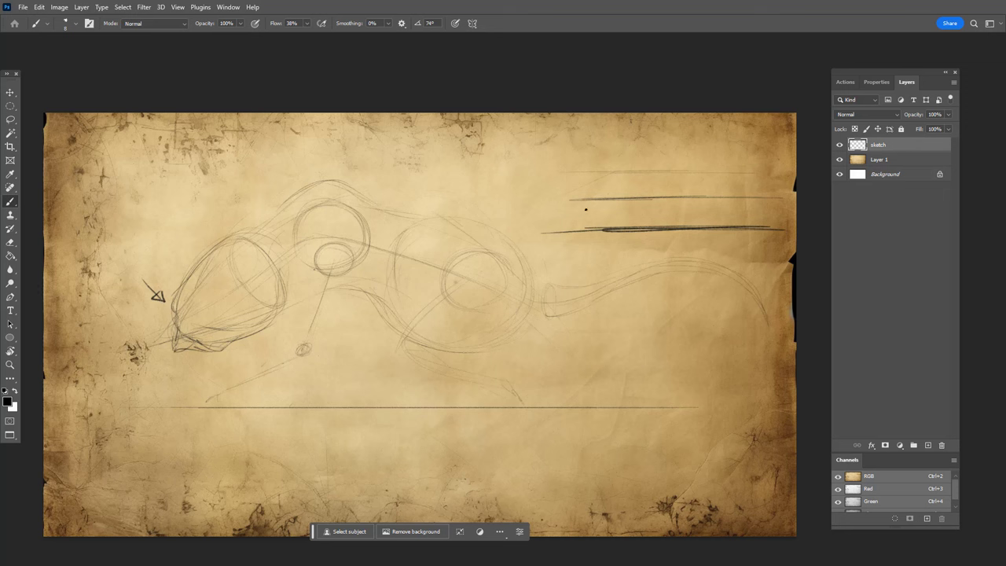
pyautogui.moveTo(550, 168); pyautogui.dragTo(560, 189)
pyautogui.moveTo(539, 226); pyautogui.dragTo(542, 217)
pyautogui.hotkey('ctrl', 'z')
pyautogui.hotkey('ctrl', 'z')
pyautogui.hotkey('ctrl', 'z')
pyautogui.moveTo(629, 165); pyautogui.dragTo(626, 191)
pyautogui.hotkey('ctrl', 'z')
pyautogui.hotkey('ctrl', 'z')
pyautogui.scroll(1, 247, 311)
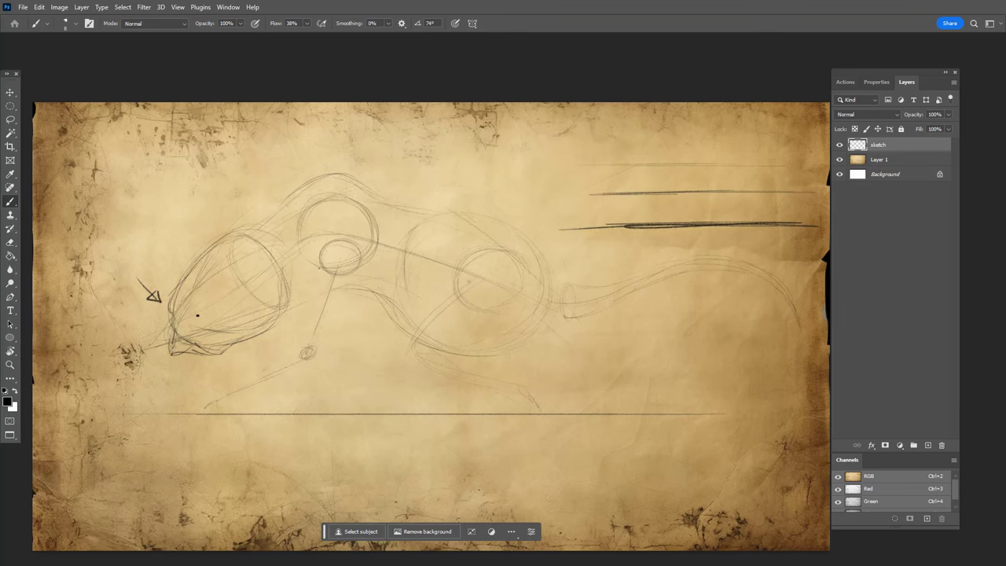
# Contour the back of the jaw, the neck and shoulder hump, and the underside of the neck.
pyautogui.moveTo(277, 282)
pyautogui.mouseDown()
pyautogui.moveTo(283, 313)
pyautogui.moveTo(253, 341)
pyautogui.mouseUp()
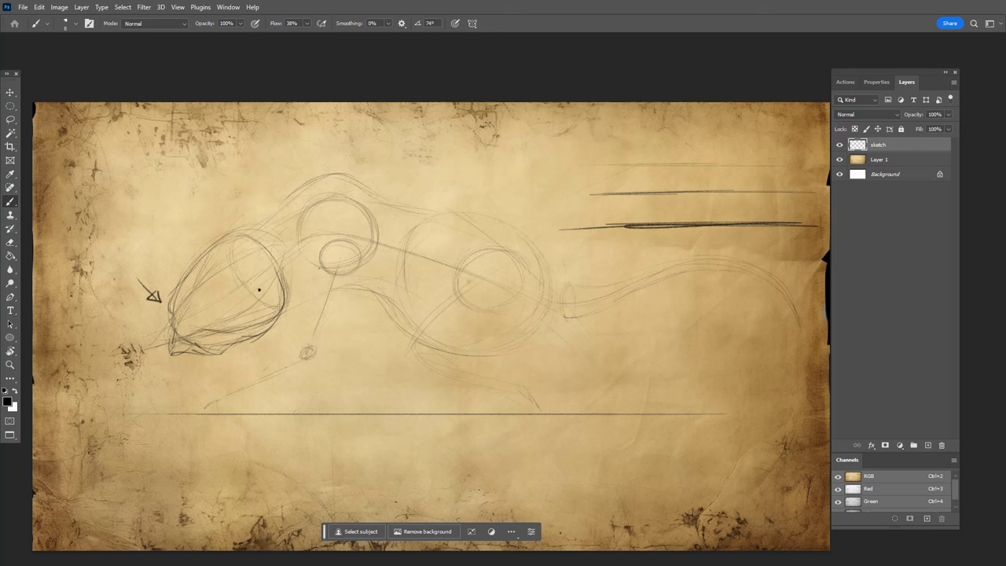
pyautogui.moveTo(248, 310); pyautogui.dragTo(217, 330)
pyautogui.moveTo(227, 221); pyautogui.dragTo(274, 205)
pyautogui.moveTo(211, 242)
pyautogui.mouseDown()
pyautogui.moveTo(227, 223)
pyautogui.moveTo(306, 188)
pyautogui.moveTo(291, 189)
pyautogui.moveTo(281, 197)
pyautogui.moveTo(406, 199)
pyautogui.mouseUp()
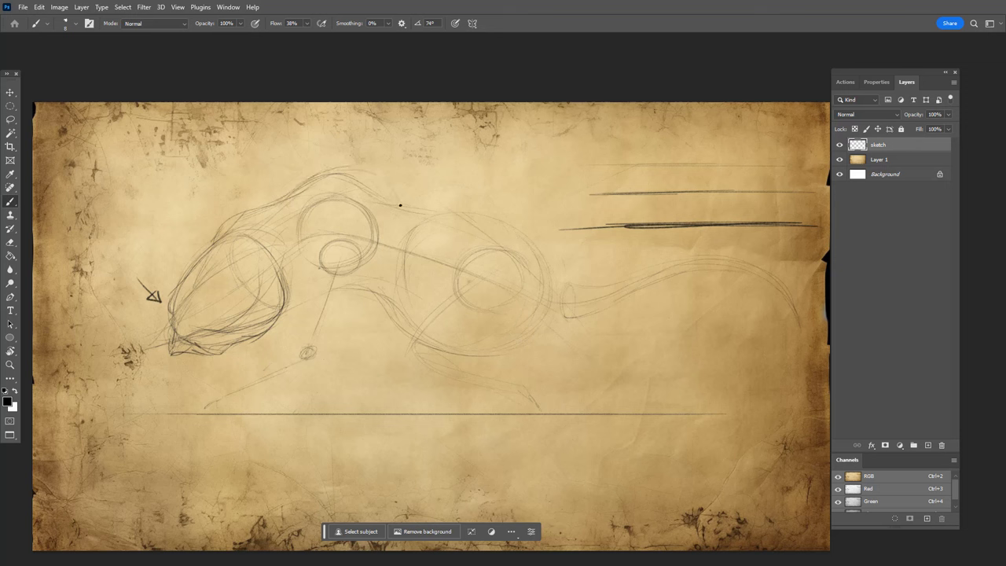
pyautogui.moveTo(363, 167); pyautogui.dragTo(379, 175)
pyautogui.moveTo(363, 288)
pyautogui.mouseDown()
pyautogui.moveTo(260, 340)
pyautogui.moveTo(219, 336)
pyautogui.mouseUp()
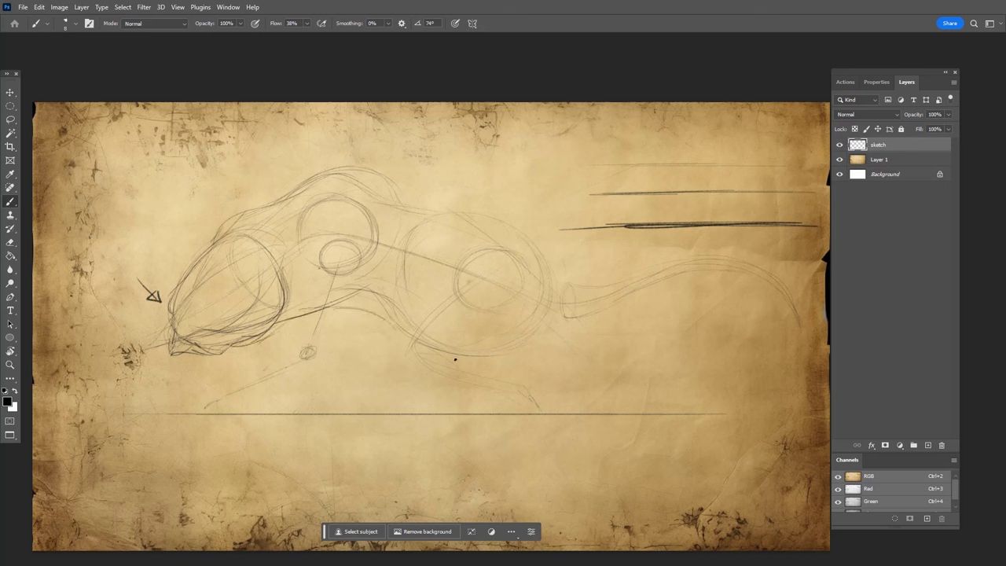
# Sketch the thigh, hip and flank contours, and carry the hind leg down to a foot on the ground line.
pyautogui.moveTo(463, 261); pyautogui.dragTo(409, 328)
pyautogui.moveTo(525, 291); pyautogui.dragTo(470, 352)
pyautogui.moveTo(470, 230)
pyautogui.mouseDown()
pyautogui.moveTo(440, 233)
pyautogui.moveTo(401, 274)
pyautogui.mouseUp()
pyautogui.moveTo(461, 219); pyautogui.dragTo(407, 195)
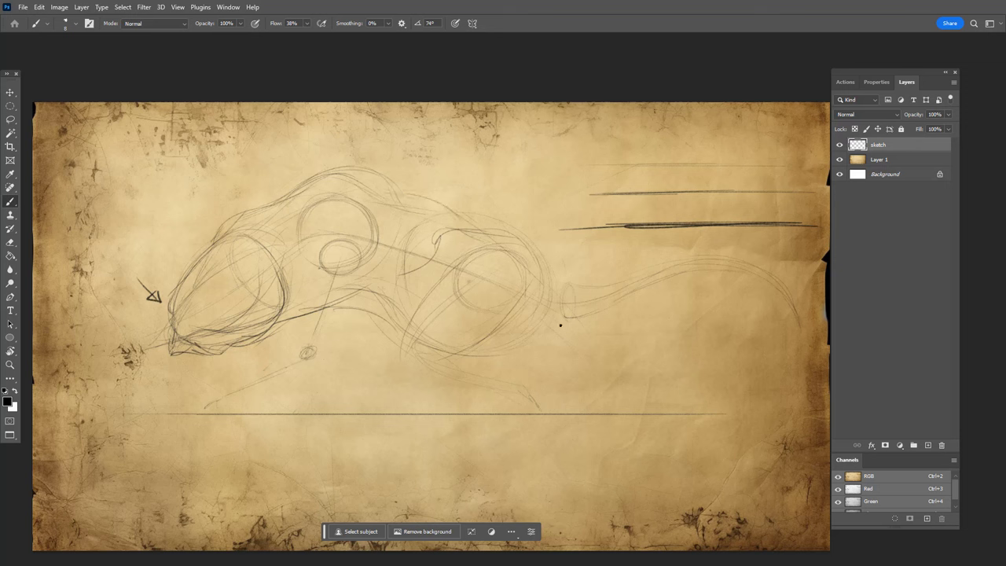
pyautogui.moveTo(396, 337)
pyautogui.mouseDown()
pyautogui.moveTo(463, 369)
pyautogui.moveTo(468, 351)
pyautogui.moveTo(477, 381)
pyautogui.moveTo(415, 368)
pyautogui.moveTo(473, 405)
pyautogui.moveTo(461, 357)
pyautogui.moveTo(491, 391)
pyautogui.moveTo(483, 402)
pyautogui.moveTo(462, 389)
pyautogui.moveTo(497, 413)
pyautogui.mouseUp()
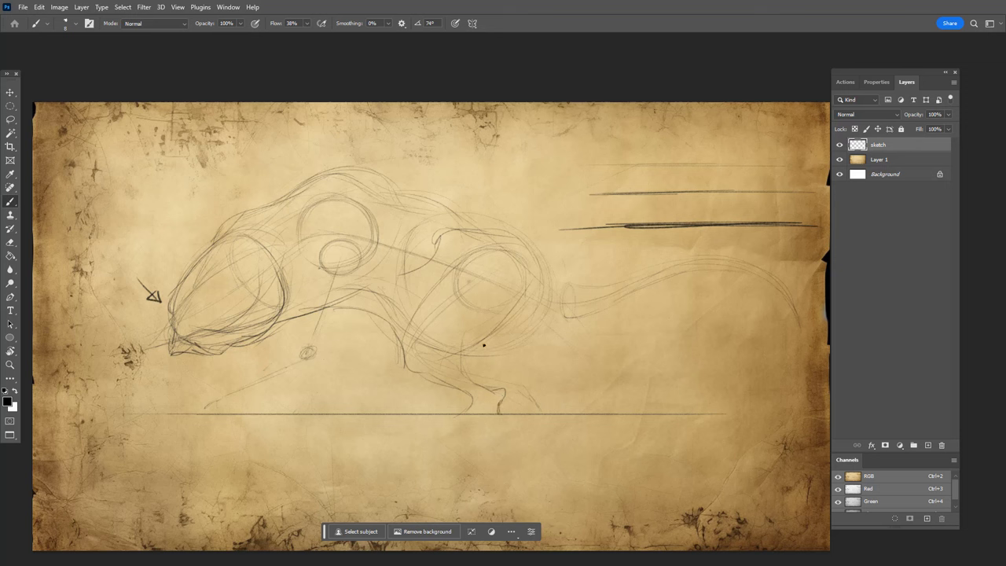
# Sketch the tail base's underside running from the thigh and define the hock of the hind leg.
pyautogui.moveTo(456, 355); pyautogui.dragTo(569, 321)
pyautogui.moveTo(462, 377)
pyautogui.mouseDown()
pyautogui.moveTo(463, 357)
pyautogui.moveTo(530, 287)
pyautogui.moveTo(448, 361)
pyautogui.moveTo(451, 353)
pyautogui.mouseUp()
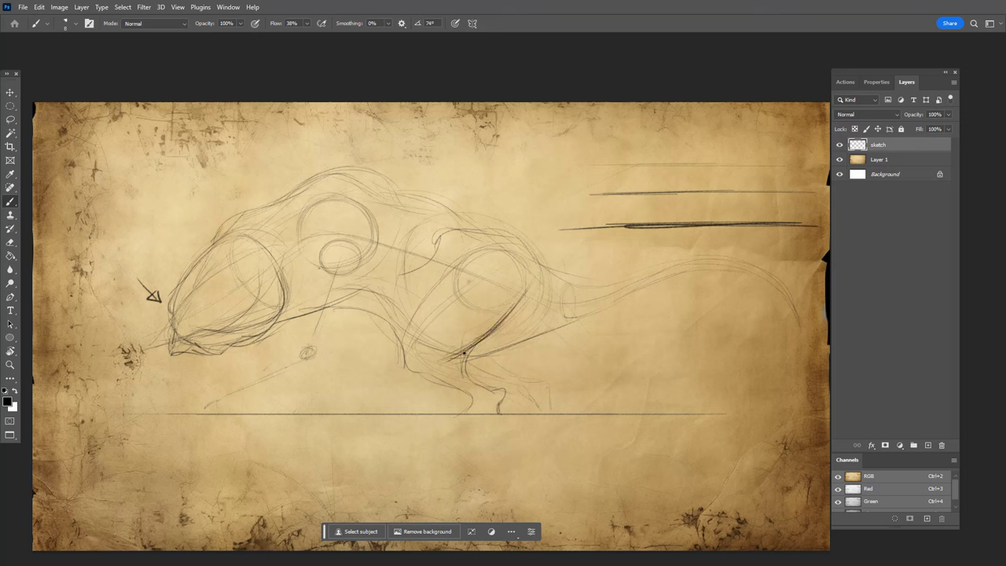
pyautogui.moveTo(469, 355); pyautogui.dragTo(464, 374)
pyautogui.moveTo(487, 139)
pyautogui.mouseDown()
pyautogui.moveTo(489, 195)
pyautogui.moveTo(499, 166)
pyautogui.mouseUp()
pyautogui.moveTo(532, 278); pyautogui.dragTo(463, 354)
pyautogui.hotkey('ctrl', 'z')
pyautogui.hotkey('ctrl', 'z')
pyautogui.hotkey('ctrl', 'z')
pyautogui.hotkey('ctrl', 'z')
# Darken the back edge of the thigh and the underside line leading into the tail.
pyautogui.moveTo(530, 280)
pyautogui.mouseDown()
pyautogui.moveTo(465, 353)
pyautogui.moveTo(562, 325)
pyautogui.mouseUp()
pyautogui.moveTo(484, 352); pyautogui.dragTo(561, 323)
# Flip the canvas horizontally and outline the near front leg through a dark elbow circle to a wrist circle marked with a small arrow.
pyautogui.hotkey('ctrl', 'shift', 'h')
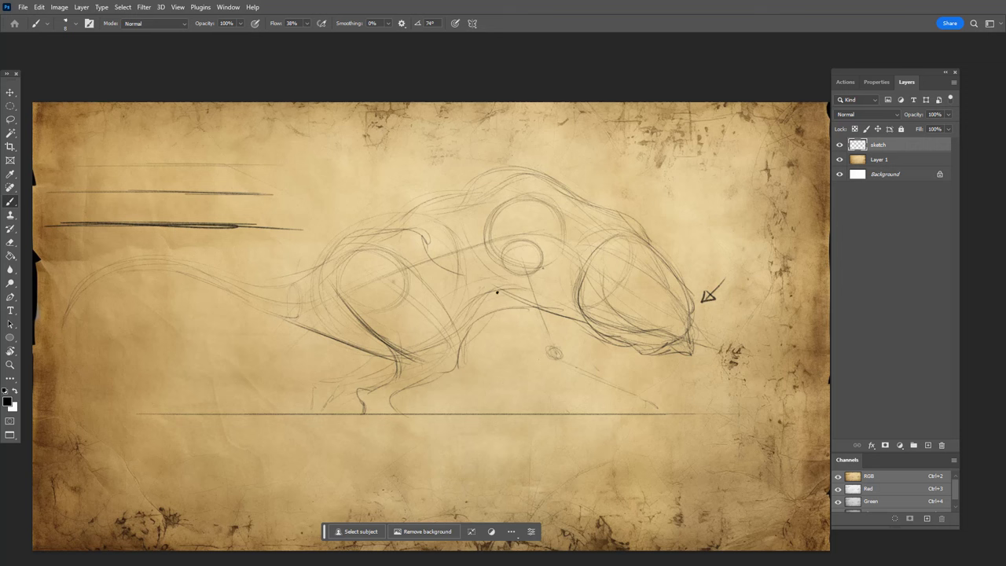
pyautogui.moveTo(548, 289)
pyautogui.mouseDown()
pyautogui.moveTo(551, 240)
pyautogui.moveTo(561, 337)
pyautogui.moveTo(567, 346)
pyautogui.moveTo(553, 316)
pyautogui.moveTo(599, 366)
pyautogui.moveTo(550, 309)
pyautogui.moveTo(605, 357)
pyautogui.moveTo(542, 348)
pyautogui.moveTo(538, 325)
pyautogui.moveTo(575, 367)
pyautogui.moveTo(552, 352)
pyautogui.mouseUp()
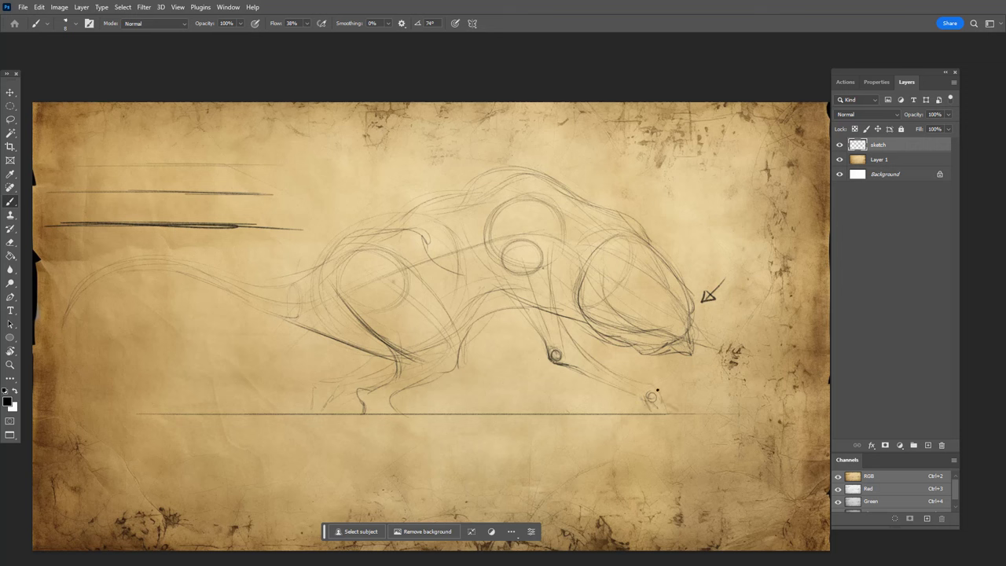
pyautogui.moveTo(662, 368); pyautogui.dragTo(661, 384)
# Reinforce the hind leg's shin, knee and front thigh contour down to the foot.
pyautogui.moveTo(455, 366); pyautogui.dragTo(415, 385)
pyautogui.moveTo(435, 376)
pyautogui.mouseDown()
pyautogui.moveTo(395, 389)
pyautogui.moveTo(425, 382)
pyautogui.moveTo(377, 401)
pyautogui.mouseUp()
pyautogui.moveTo(462, 319); pyautogui.dragTo(452, 352)
pyautogui.moveTo(396, 262); pyautogui.dragTo(456, 324)
pyautogui.moveTo(422, 281); pyautogui.dragTo(454, 313)
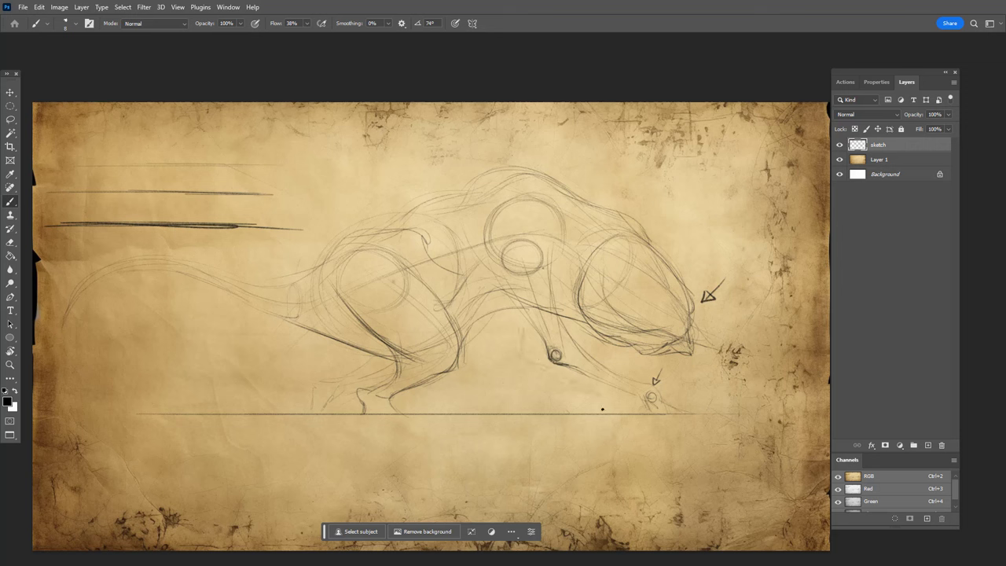
# Lightly sketch the far front leg behind the near one, with its upper arm, elbow and foot.
pyautogui.moveTo(604, 401); pyautogui.dragTo(600, 411)
pyautogui.moveTo(523, 352); pyautogui.dragTo(525, 321)
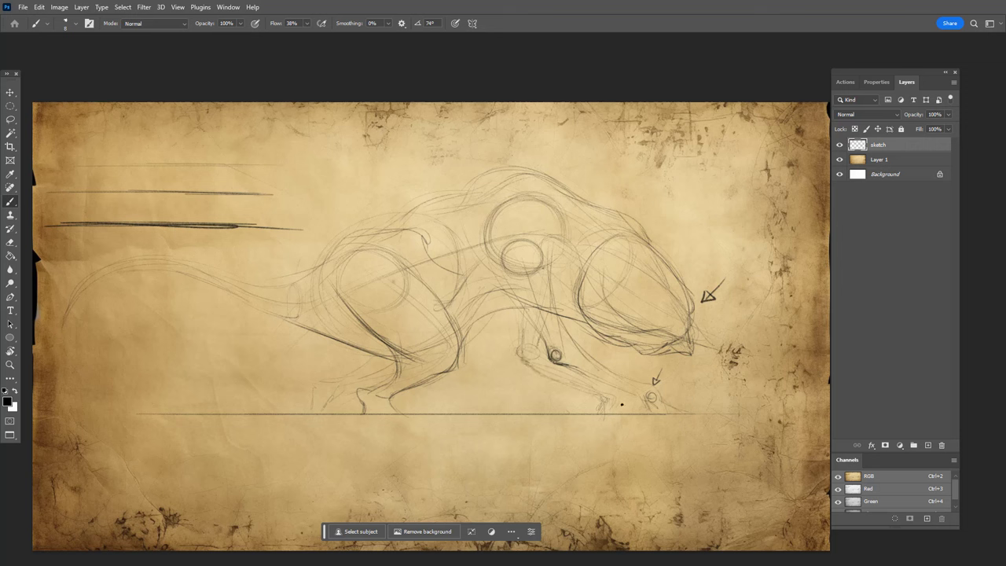
pyautogui.moveTo(528, 322); pyautogui.dragTo(534, 358)
pyautogui.moveTo(497, 267); pyautogui.dragTo(519, 311)
pyautogui.moveTo(408, 330); pyautogui.dragTo(420, 297)
pyautogui.moveTo(533, 291); pyautogui.dragTo(549, 278)
pyautogui.hotkey('ctrl', 'z')
pyautogui.hotkey('ctrl', 'z')
# Contour both sides of the near front leg from the shoulder past the elbow to the wrist with darker lines.
pyautogui.moveTo(484, 250)
pyautogui.mouseDown()
pyautogui.moveTo(552, 363)
pyautogui.moveTo(560, 398)
pyautogui.moveTo(535, 360)
pyautogui.mouseUp()
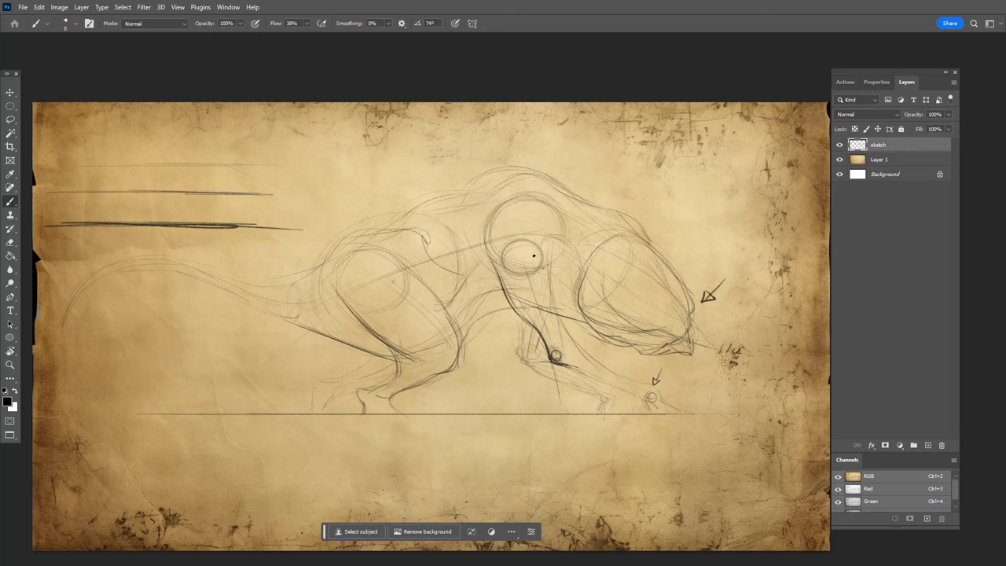
pyautogui.moveTo(556, 253); pyautogui.dragTo(549, 302)
pyautogui.moveTo(569, 334); pyautogui.dragTo(589, 359)
pyautogui.moveTo(481, 255)
pyautogui.mouseDown()
pyautogui.moveTo(499, 284)
pyautogui.moveTo(491, 277)
pyautogui.mouseUp()
pyautogui.moveTo(567, 366); pyautogui.dragTo(646, 399)
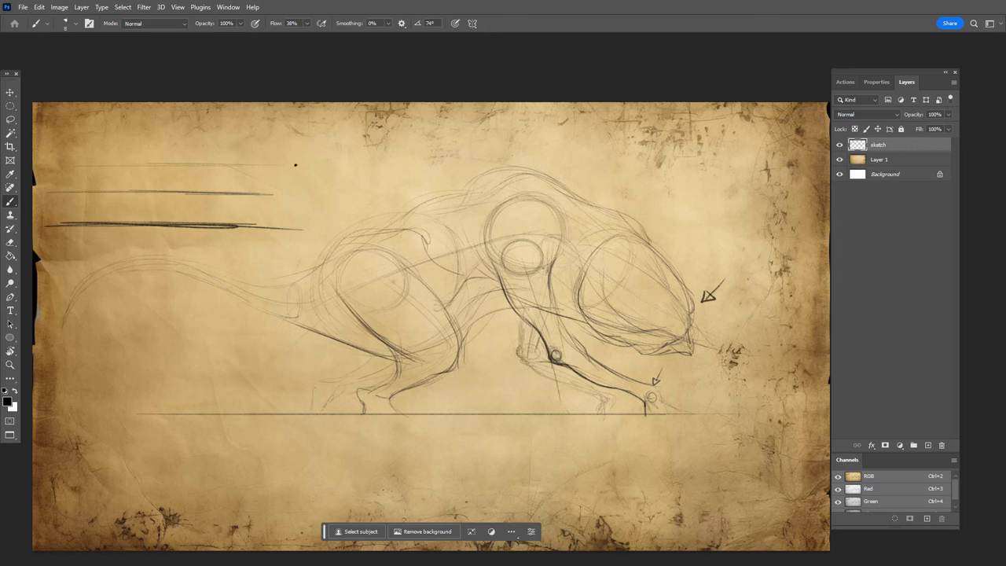
pyautogui.moveTo(304, 162)
pyautogui.mouseDown()
pyautogui.moveTo(176, 149)
pyautogui.moveTo(322, 155)
pyautogui.mouseUp()
pyautogui.hotkey('ctrl', 'z')
pyautogui.moveTo(672, 320)
pyautogui.mouseDown()
pyautogui.moveTo(669, 329)
pyautogui.moveTo(677, 314)
pyautogui.moveTo(694, 337)
pyautogui.mouseUp()
pyautogui.hotkey('ctrl', 'z')
# Strengthen the haunch, front thigh and hip contours, and draw the belly line forward to the front leg.
pyautogui.moveTo(426, 287); pyautogui.dragTo(440, 303)
pyautogui.moveTo(419, 259); pyautogui.dragTo(432, 286)
pyautogui.moveTo(328, 302)
pyautogui.mouseDown()
pyautogui.moveTo(393, 347)
pyautogui.moveTo(425, 348)
pyautogui.mouseUp()
pyautogui.moveTo(393, 236); pyautogui.dragTo(369, 229)
pyautogui.moveTo(495, 279)
pyautogui.mouseDown()
pyautogui.moveTo(456, 277)
pyautogui.moveTo(467, 279)
pyautogui.moveTo(474, 253)
pyautogui.moveTo(473, 264)
pyautogui.moveTo(482, 260)
pyautogui.mouseUp()
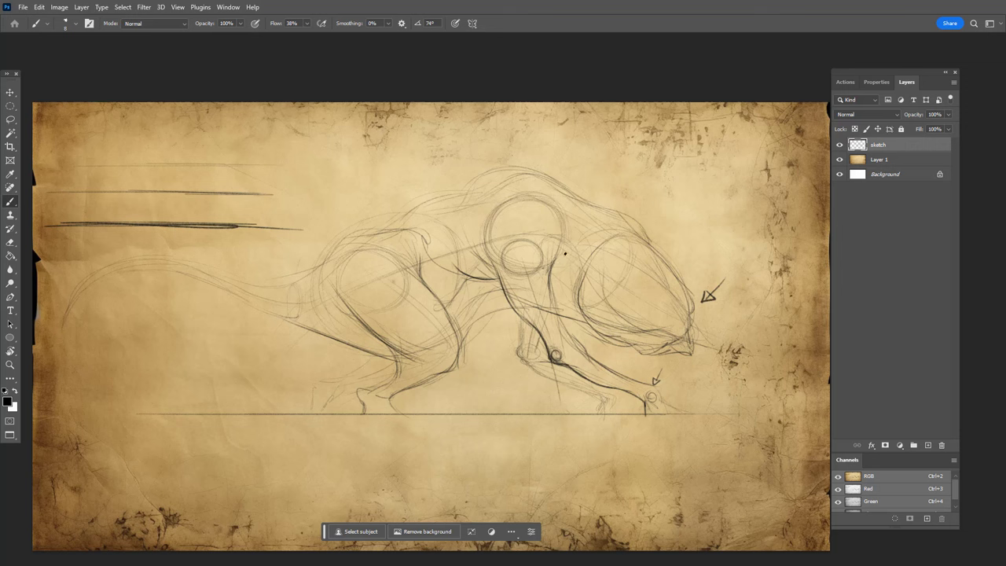
# Round out the shoulder muscle with curved strokes around the large shoulder circle.
pyautogui.moveTo(559, 268); pyautogui.dragTo(572, 252)
pyautogui.moveTo(495, 204)
pyautogui.mouseDown()
pyautogui.moveTo(485, 239)
pyautogui.moveTo(538, 286)
pyautogui.mouseUp()
pyautogui.moveTo(489, 207); pyautogui.dragTo(477, 245)
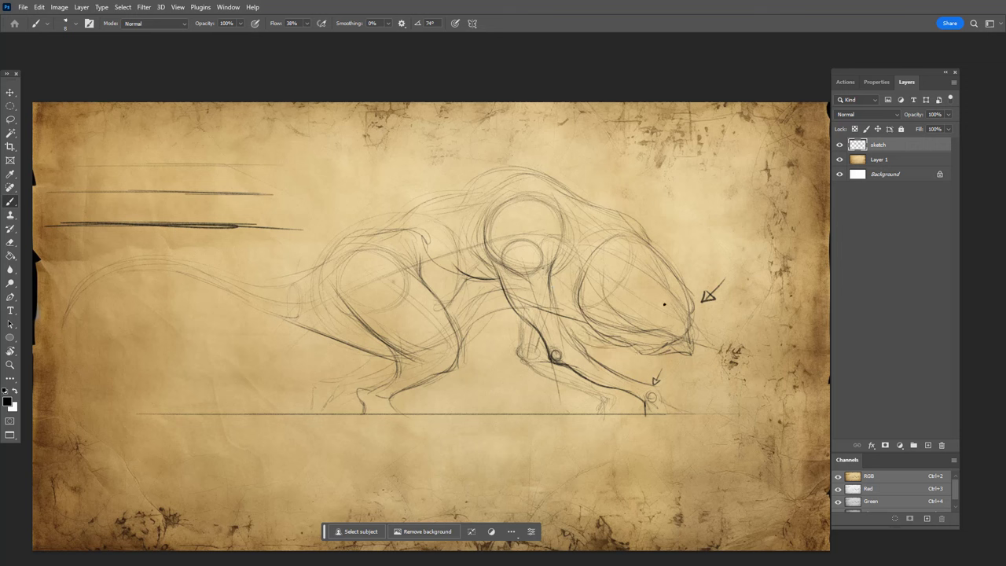
# Darken the snout, draw a curved mouth line with a small round eye, and reinforce the back of the head.
pyautogui.moveTo(691, 299); pyautogui.dragTo(691, 338)
pyautogui.moveTo(692, 337)
pyautogui.mouseDown()
pyautogui.moveTo(690, 353)
pyautogui.moveTo(649, 329)
pyautogui.mouseUp()
pyautogui.moveTo(631, 323)
pyautogui.mouseDown()
pyautogui.moveTo(611, 316)
pyautogui.moveTo(618, 304)
pyautogui.mouseUp()
pyautogui.click(670, 314)
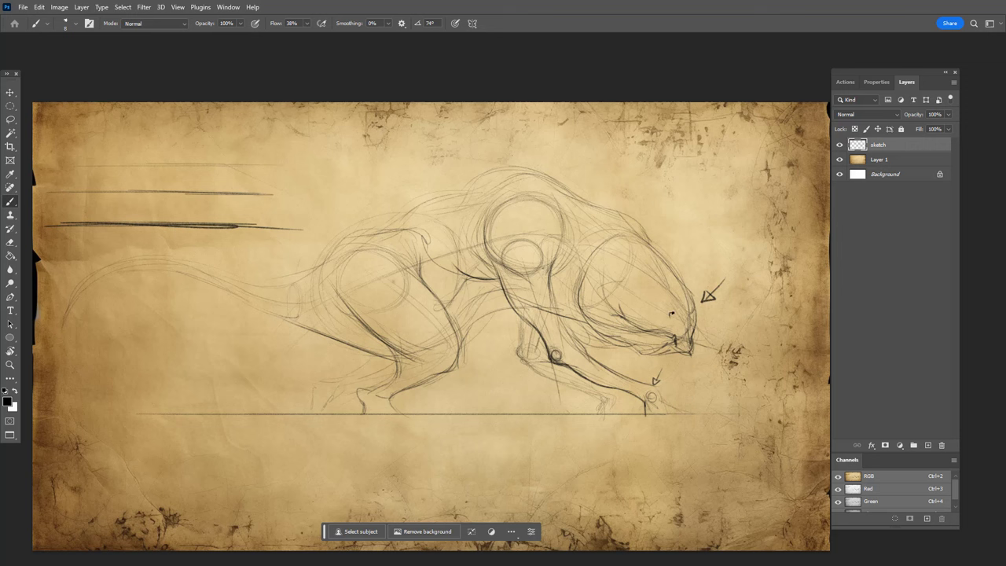
pyautogui.click(671, 314)
pyautogui.moveTo(636, 223); pyautogui.dragTo(657, 255)
# Shape the hind foot's heel and toes, and extend the front paw forward along the ground line.
pyautogui.moveTo(396, 366)
pyautogui.mouseDown()
pyautogui.moveTo(362, 390)
pyautogui.moveTo(364, 403)
pyautogui.mouseUp()
pyautogui.moveTo(371, 356); pyautogui.dragTo(340, 381)
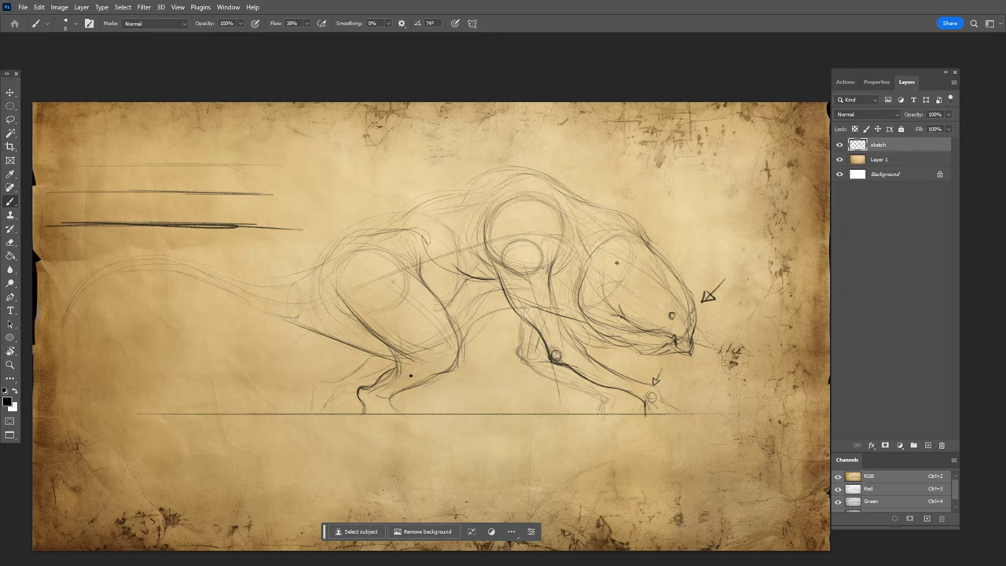
pyautogui.moveTo(442, 376)
pyautogui.mouseDown()
pyautogui.moveTo(393, 400)
pyautogui.moveTo(407, 392)
pyautogui.moveTo(394, 404)
pyautogui.moveTo(421, 409)
pyautogui.mouseUp()
pyautogui.moveTo(657, 392); pyautogui.dragTo(733, 409)
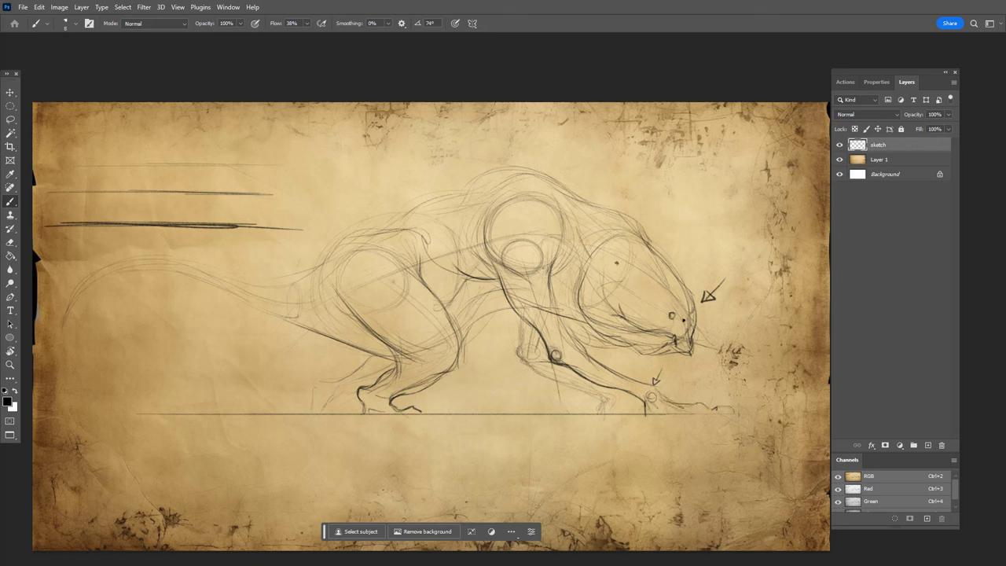
# Fill the front of the head with a cluster of small round eyes and touch up the chin.
pyautogui.moveTo(681, 315)
pyautogui.mouseDown()
pyautogui.moveTo(675, 327)
pyautogui.moveTo(688, 310)
pyautogui.moveTo(692, 329)
pyautogui.moveTo(695, 301)
pyautogui.moveTo(663, 310)
pyautogui.moveTo(687, 289)
pyautogui.moveTo(682, 295)
pyautogui.mouseUp()
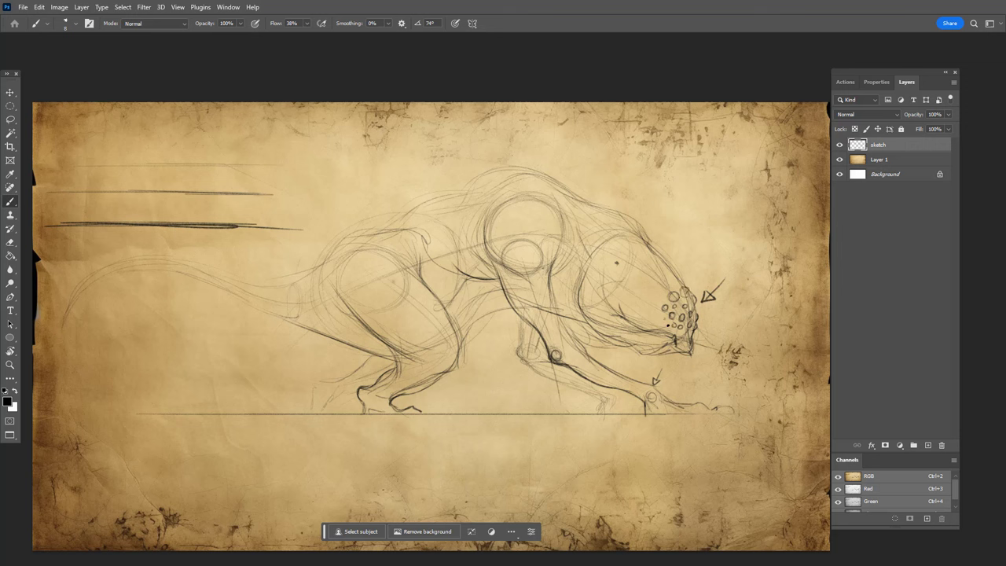
pyautogui.moveTo(666, 352); pyautogui.dragTo(683, 354)
# Reinforce the tail's long upper contour and flip the canvas horizontally back.
pyautogui.moveTo(319, 253)
pyautogui.mouseDown()
pyautogui.moveTo(263, 269)
pyautogui.moveTo(167, 261)
pyautogui.moveTo(64, 300)
pyautogui.mouseUp()
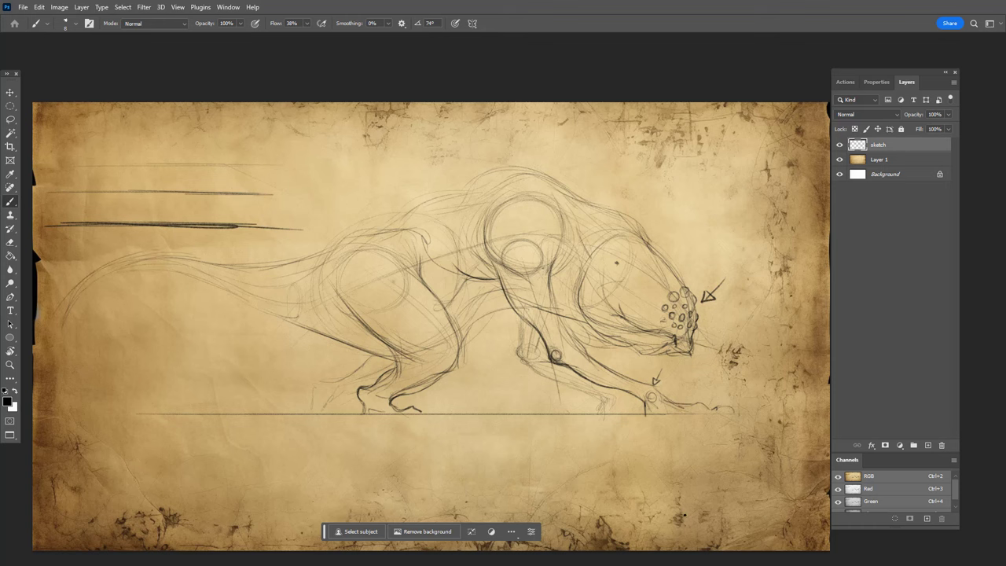
pyautogui.hotkey('ctrl', 'shift', 'h')
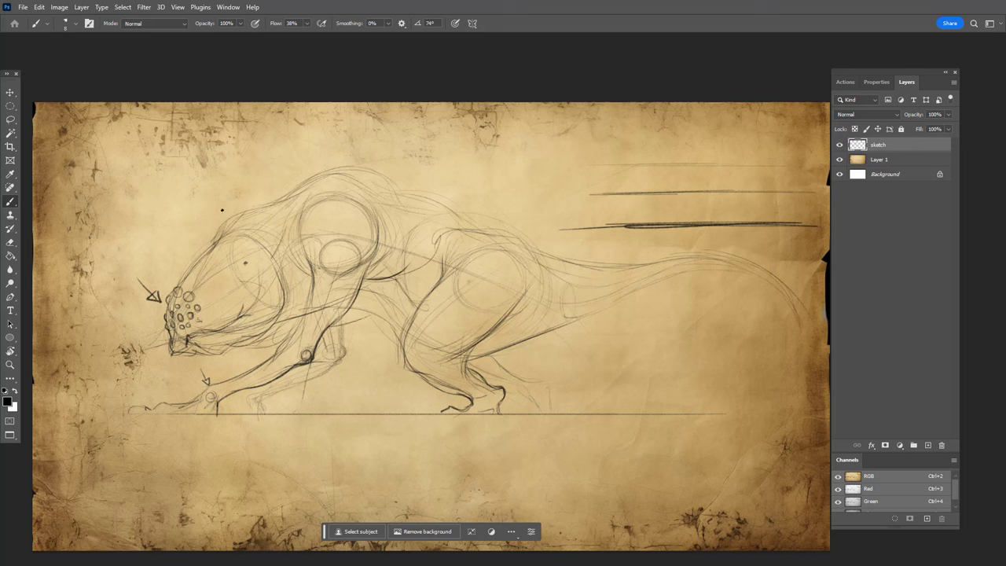
# Draw spiky fur along the neck and shoulder hump, and reinforce the contours of the rump and tail.
pyautogui.moveTo(213, 236)
pyautogui.mouseDown()
pyautogui.moveTo(226, 210)
pyautogui.moveTo(355, 151)
pyautogui.moveTo(393, 161)
pyautogui.moveTo(404, 168)
pyautogui.moveTo(390, 176)
pyautogui.moveTo(534, 244)
pyautogui.mouseUp()
pyautogui.moveTo(534, 244)
pyautogui.mouseDown()
pyautogui.moveTo(549, 263)
pyautogui.moveTo(587, 268)
pyautogui.mouseUp()
pyautogui.moveTo(528, 338); pyautogui.dragTo(600, 309)
pyautogui.moveTo(787, 302); pyautogui.dragTo(714, 270)
pyautogui.moveTo(593, 309); pyautogui.dragTo(658, 281)
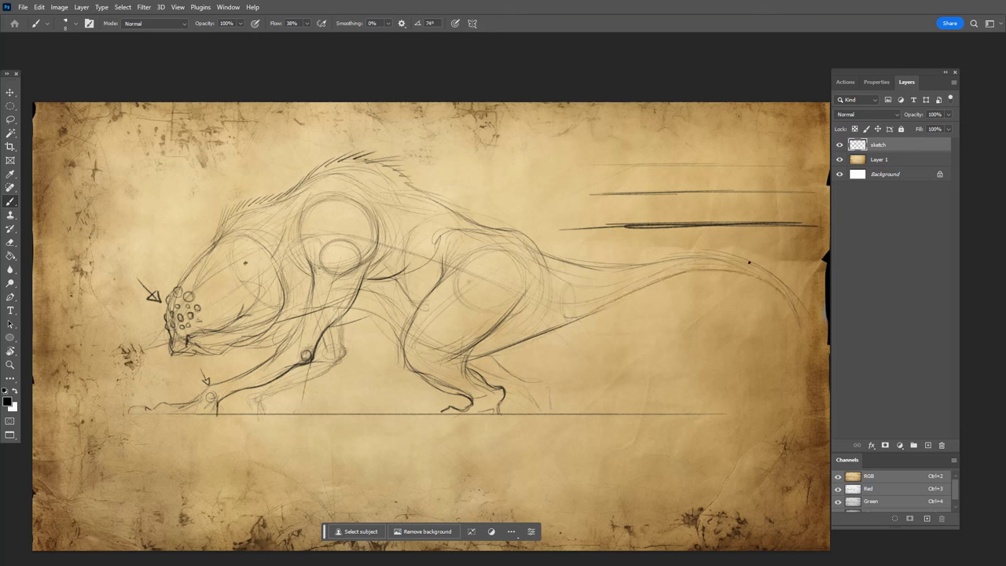
# Add short fur strokes along the tail's upper edge and touch up the hock.
pyautogui.moveTo(704, 248); pyautogui.dragTo(666, 251)
pyautogui.moveTo(592, 263)
pyautogui.mouseDown()
pyautogui.moveTo(722, 248)
pyautogui.moveTo(750, 263)
pyautogui.mouseUp()
pyautogui.moveTo(457, 366); pyautogui.dragTo(486, 333)
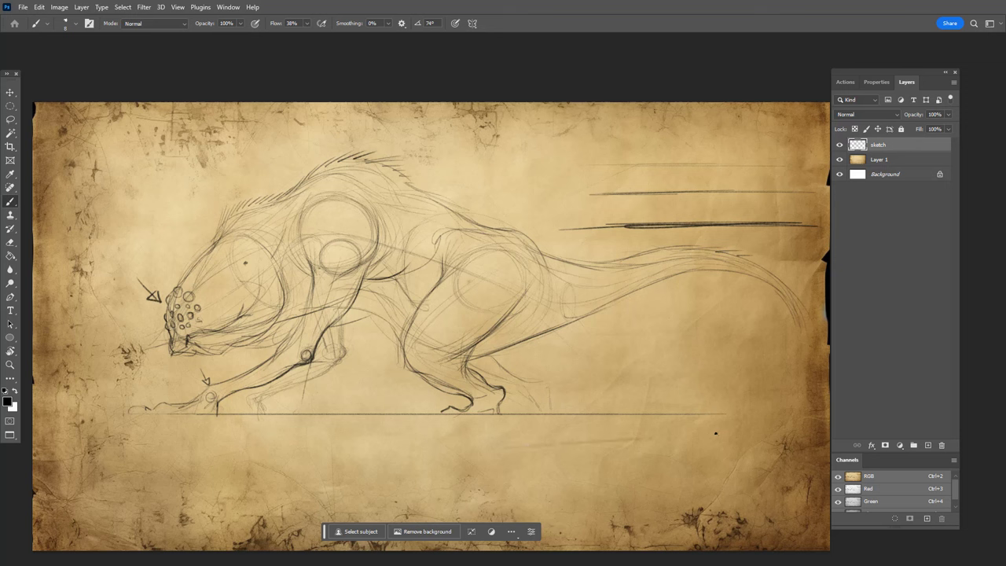
# Draw a band of long, slightly slanted practice strokes below the ground line.
pyautogui.moveTo(473, 450); pyautogui.dragTo(652, 436)
pyautogui.moveTo(461, 452); pyautogui.dragTo(674, 435)
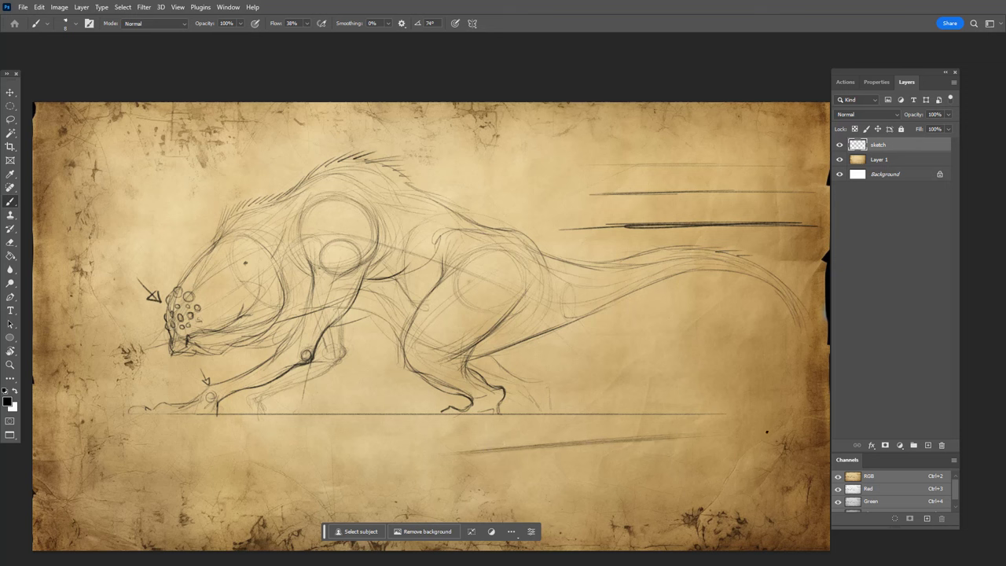
pyautogui.moveTo(747, 433)
pyautogui.mouseDown()
pyautogui.moveTo(455, 453)
pyautogui.moveTo(761, 431)
pyautogui.moveTo(391, 452)
pyautogui.moveTo(518, 443)
pyautogui.mouseUp()
pyautogui.moveTo(726, 474)
pyautogui.mouseDown()
pyautogui.moveTo(382, 476)
pyautogui.moveTo(755, 475)
pyautogui.moveTo(275, 477)
pyautogui.mouseUp()
pyautogui.moveTo(415, 476); pyautogui.dragTo(800, 476)
pyautogui.hotkey('ctrl', 'z')
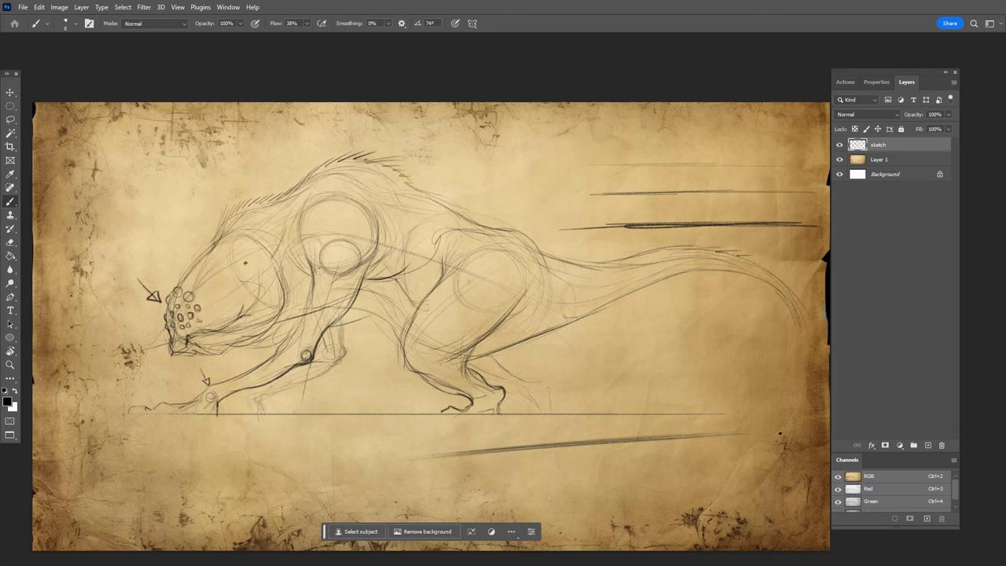
pyautogui.moveTo(769, 424); pyautogui.dragTo(299, 467)
pyautogui.moveTo(721, 430)
pyautogui.mouseDown()
pyautogui.moveTo(443, 433)
pyautogui.moveTo(710, 438)
pyautogui.moveTo(400, 449)
pyautogui.mouseUp()
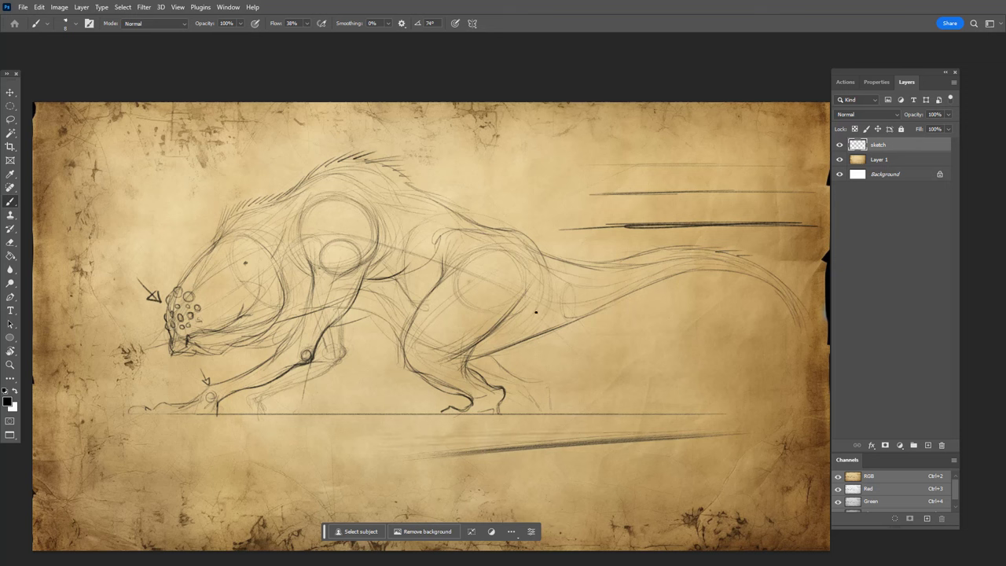
pyautogui.moveTo(621, 350); pyautogui.dragTo(585, 331)
pyautogui.hotkey('ctrl', 'z')
pyautogui.hotkey('ctrl', 'z')
pyautogui.moveTo(592, 343)
pyautogui.mouseDown()
pyautogui.moveTo(652, 310)
pyautogui.moveTo(674, 308)
pyautogui.moveTo(688, 322)
pyautogui.moveTo(676, 361)
pyautogui.moveTo(598, 392)
pyautogui.mouseUp()
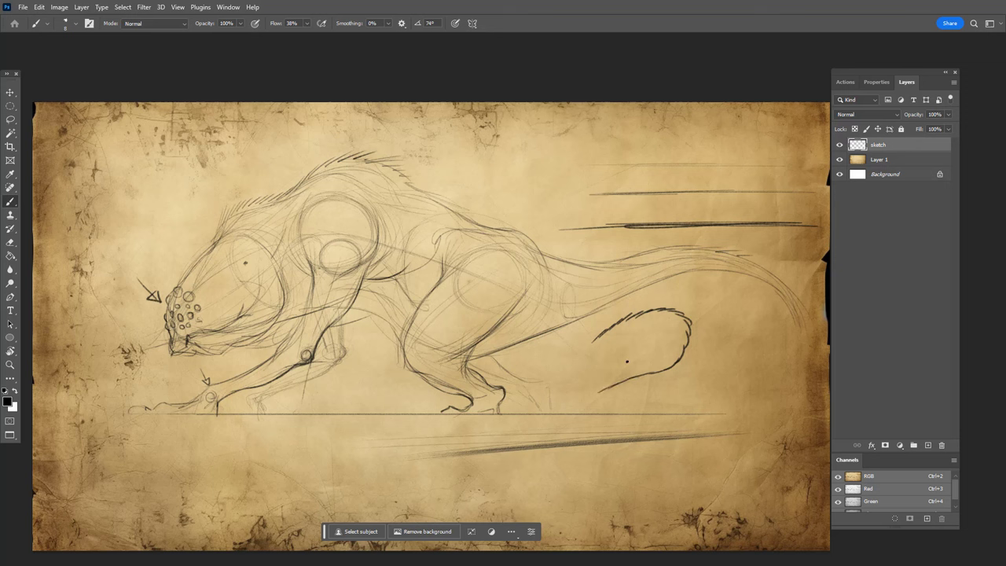
pyautogui.hotkey('ctrl', 'z')
pyautogui.hotkey('ctrl', 'z')
pyautogui.hotkey('ctrl', 'z')
pyautogui.hotkey('ctrl', 'z')
pyautogui.hotkey('ctrl', 'z')
pyautogui.hotkey('ctrl', 'z')
pyautogui.hotkey('ctrl', 'z')
pyautogui.hotkey('ctrl', 'z')
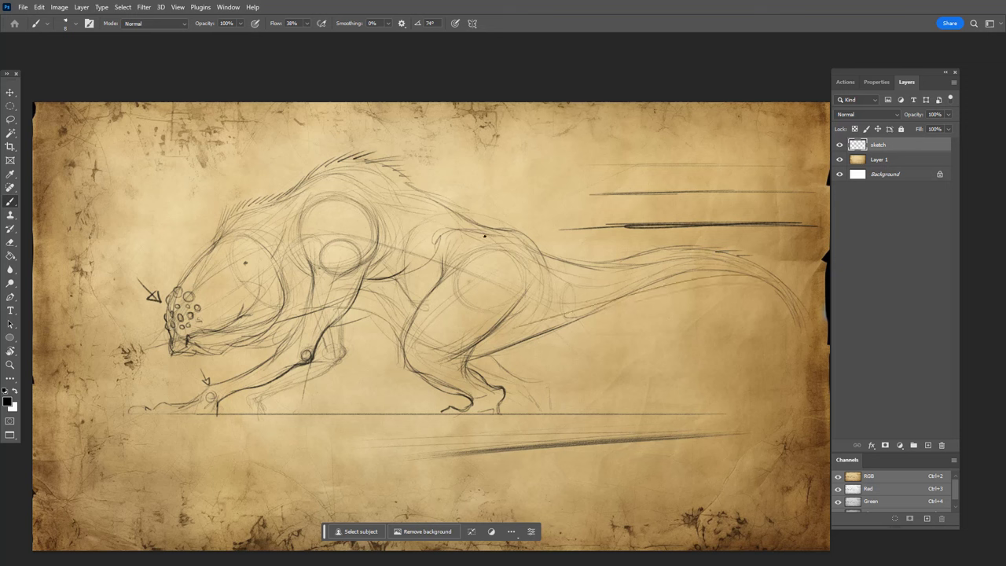
pyautogui.moveTo(632, 279); pyautogui.dragTo(239, 225)
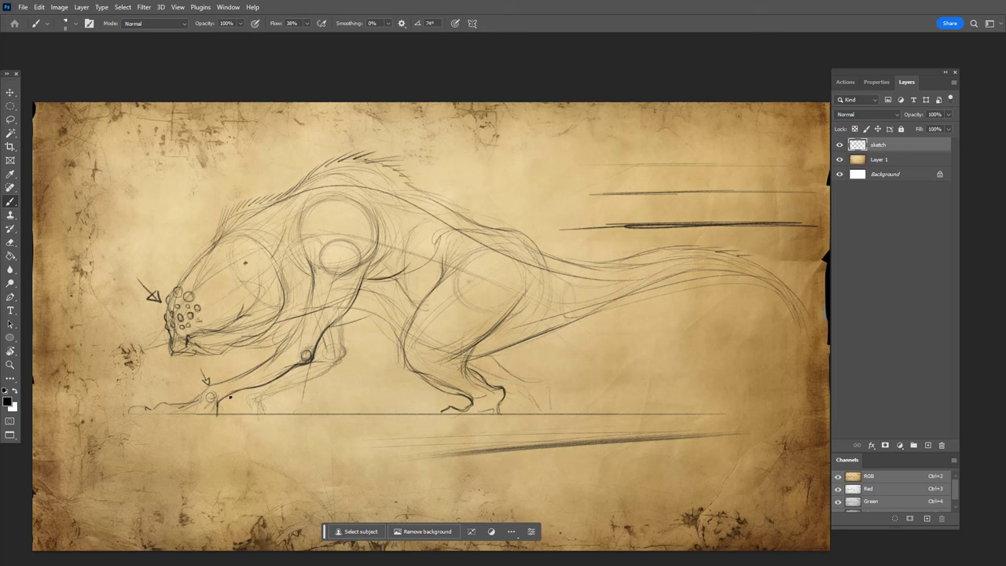
pyautogui.hotkey('ctrl', 'z')
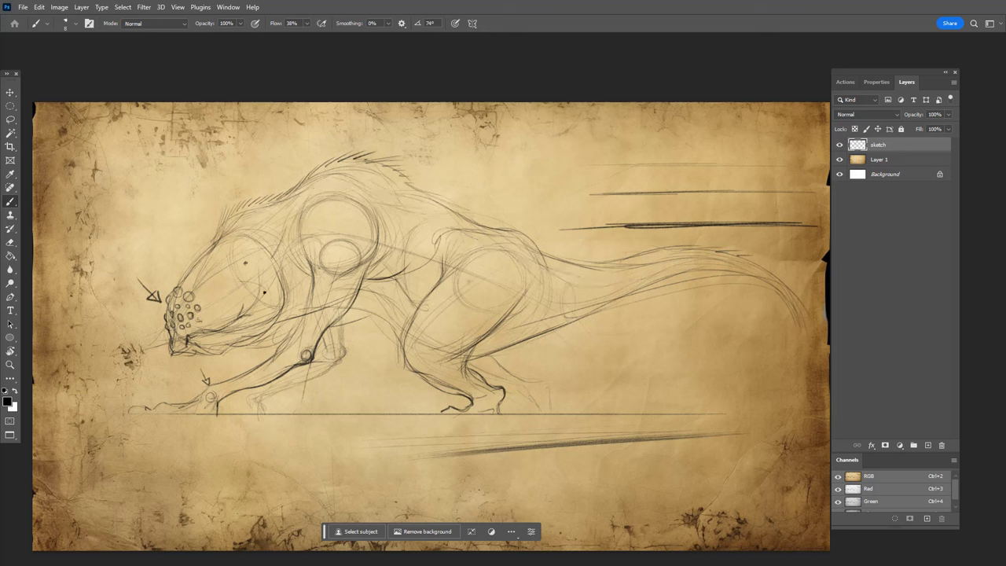
pyautogui.press('Delete')
pyautogui.hotkey('ctrl', 'z')
# Refine the head's inner contours and add a dark fold at the back of the skull.
pyautogui.moveTo(206, 297)
pyautogui.mouseDown()
pyautogui.moveTo(236, 290)
pyautogui.moveTo(216, 242)
pyautogui.moveTo(205, 250)
pyautogui.moveTo(250, 225)
pyautogui.moveTo(270, 247)
pyautogui.moveTo(262, 275)
pyautogui.mouseUp()
pyautogui.moveTo(270, 227); pyautogui.dragTo(237, 233)
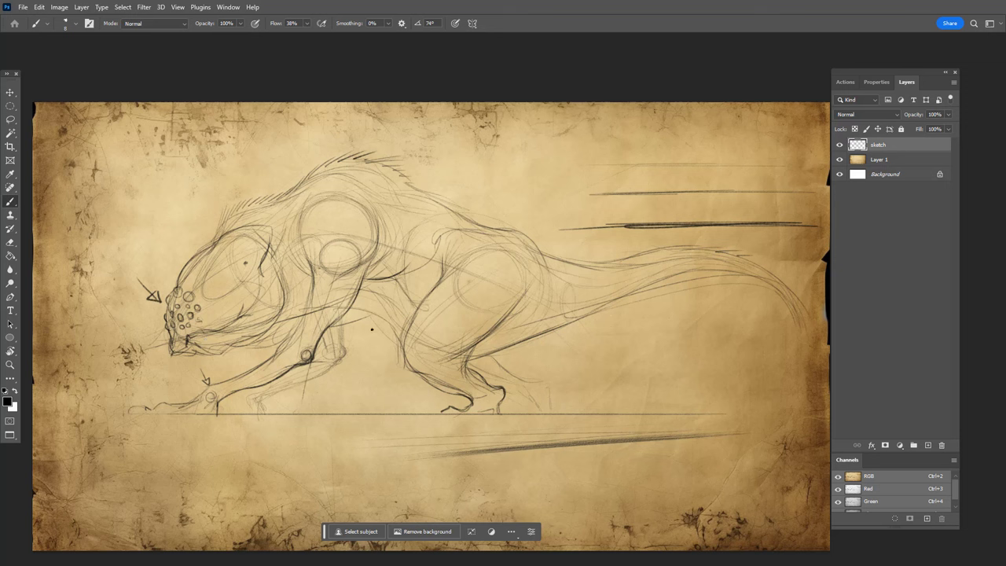
# Darken the near front leg's upper arm and forearm contours, and the underside of the jaw.
pyautogui.moveTo(406, 313); pyautogui.dragTo(383, 315)
pyautogui.moveTo(362, 267)
pyautogui.mouseDown()
pyautogui.moveTo(384, 244)
pyautogui.moveTo(290, 345)
pyautogui.mouseUp()
pyautogui.moveTo(301, 304); pyautogui.dragTo(291, 345)
pyautogui.moveTo(309, 284); pyautogui.dragTo(278, 352)
pyautogui.moveTo(308, 265); pyautogui.dragTo(312, 282)
pyautogui.moveTo(299, 246)
pyautogui.mouseDown()
pyautogui.moveTo(310, 275)
pyautogui.moveTo(286, 348)
pyautogui.moveTo(245, 378)
pyautogui.mouseUp()
pyautogui.moveTo(290, 301)
pyautogui.mouseDown()
pyautogui.moveTo(245, 346)
pyautogui.moveTo(194, 355)
pyautogui.mouseUp()
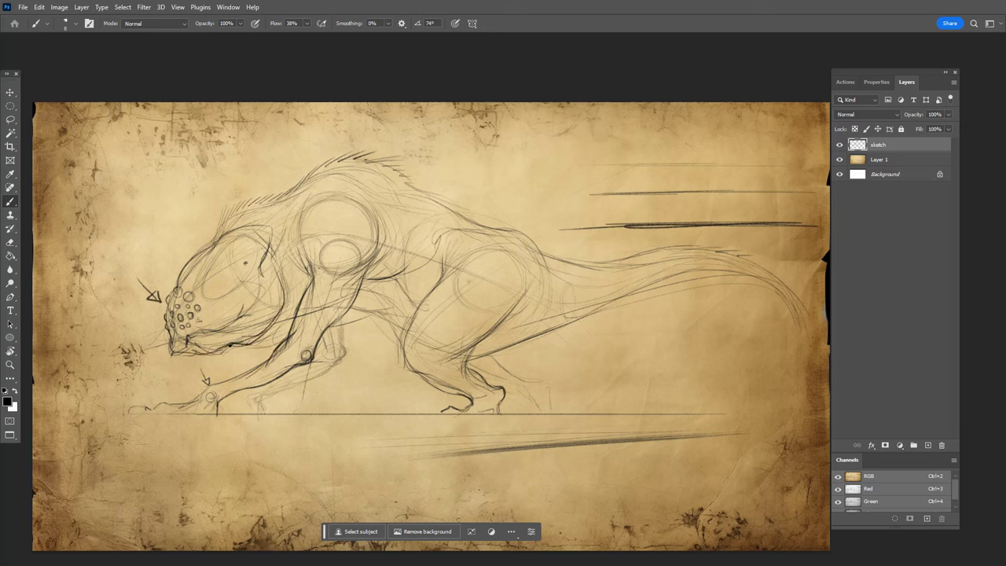
pyautogui.moveTo(274, 343); pyautogui.dragTo(226, 354)
# Darken the near hind leg's knee and thigh, and sketch the far hind leg and foot behind it.
pyautogui.moveTo(406, 337); pyautogui.dragTo(414, 376)
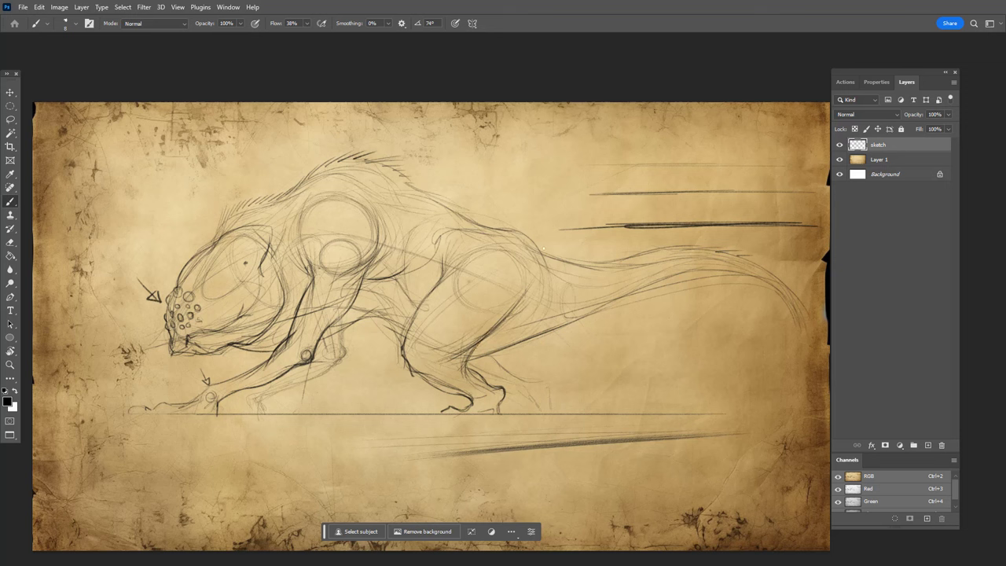
pyautogui.moveTo(535, 282); pyautogui.dragTo(514, 314)
pyautogui.moveTo(490, 353)
pyautogui.mouseDown()
pyautogui.moveTo(521, 378)
pyautogui.moveTo(543, 376)
pyautogui.moveTo(531, 392)
pyautogui.moveTo(511, 393)
pyautogui.moveTo(539, 403)
pyautogui.mouseUp()
pyautogui.moveTo(498, 363); pyautogui.dragTo(516, 348)
# Thicken the tail's upper and lower contours from the rump and thigh toward its bend.
pyautogui.moveTo(471, 346); pyautogui.dragTo(639, 288)
pyautogui.moveTo(544, 276); pyautogui.dragTo(680, 272)
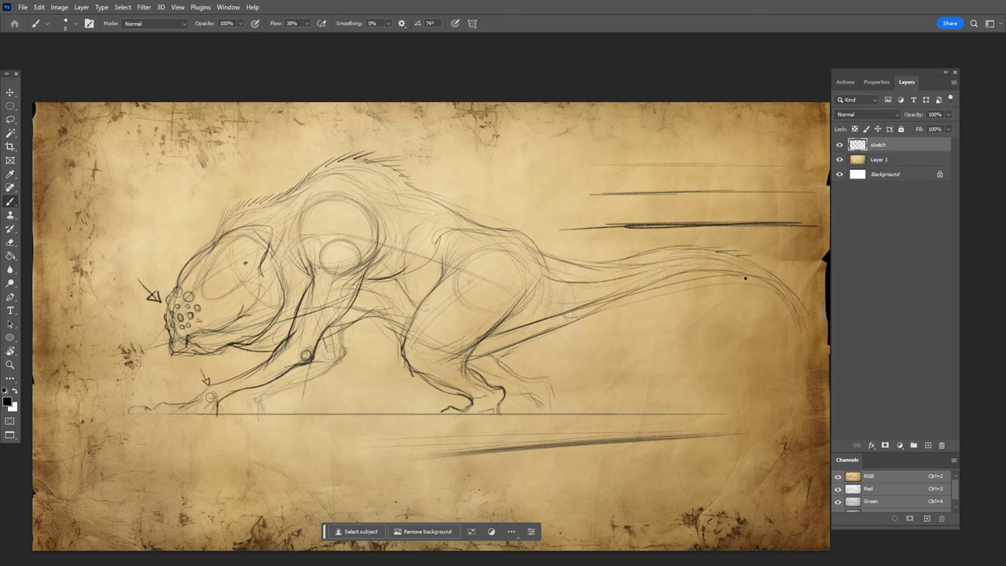
pyautogui.moveTo(745, 277)
pyautogui.mouseDown()
pyautogui.moveTo(682, 275)
pyautogui.moveTo(484, 339)
pyautogui.moveTo(552, 322)
pyautogui.moveTo(466, 360)
pyautogui.moveTo(544, 319)
pyautogui.moveTo(555, 296)
pyautogui.moveTo(483, 324)
pyautogui.moveTo(509, 321)
pyautogui.moveTo(492, 331)
pyautogui.moveTo(541, 301)
pyautogui.moveTo(461, 355)
pyautogui.mouseUp()
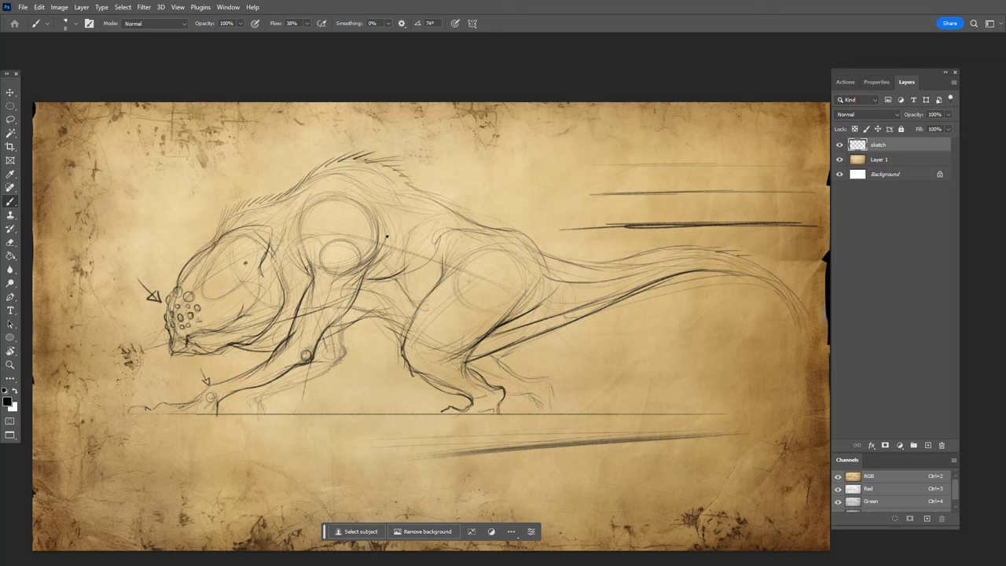
pyautogui.moveTo(396, 223)
pyautogui.mouseDown()
pyautogui.moveTo(394, 236)
pyautogui.moveTo(350, 206)
pyautogui.mouseUp()
pyautogui.hotkey('ctrl', 'z')
pyautogui.moveTo(371, 258); pyautogui.dragTo(406, 226)
pyautogui.hotkey('ctrl', 'z')
pyautogui.moveTo(370, 266); pyautogui.dragTo(415, 210)
pyautogui.hotkey('ctrl', 'z')
# Sketch short muscle strokes sweeping up and back from behind the shoulder across the ribcage.
pyautogui.moveTo(368, 266); pyautogui.dragTo(395, 241)
pyautogui.moveTo(399, 240); pyautogui.dragTo(387, 247)
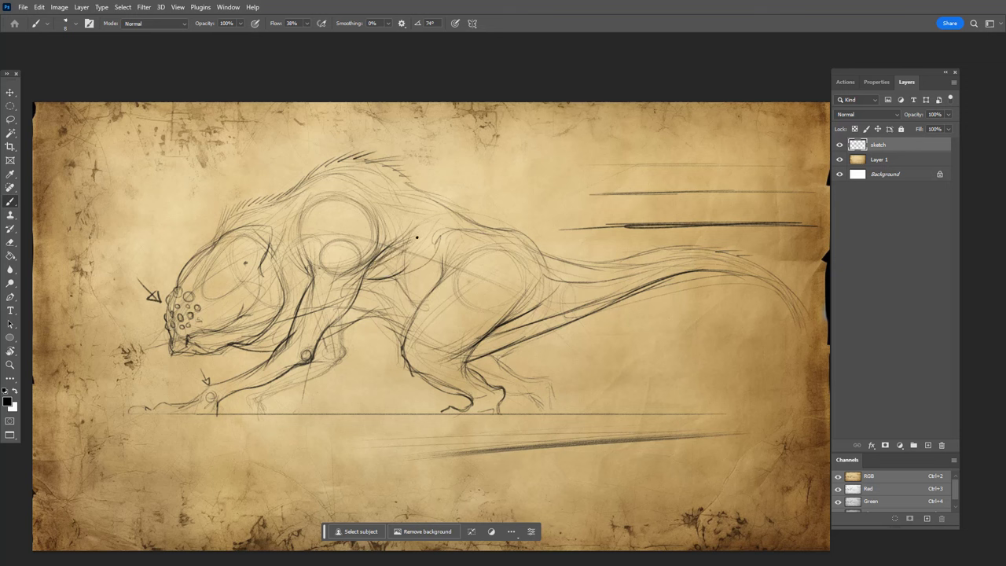
# Refine the near hind leg with rounded hip contours and knee and ankle joint circles, and curve the tail down to its tip.
pyautogui.moveTo(369, 276); pyautogui.dragTo(376, 280)
pyautogui.scroll(-5, 368, 220)
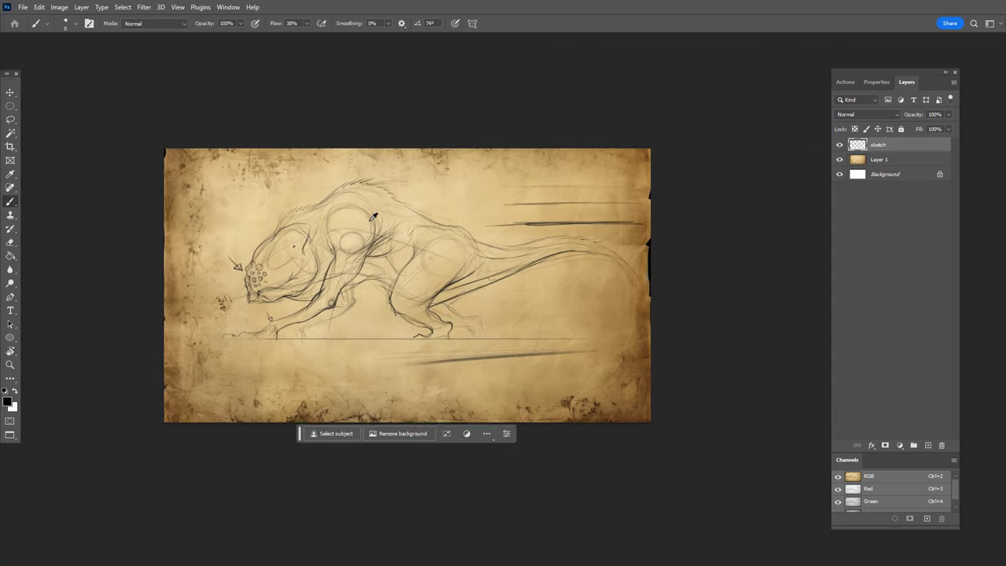
pyautogui.scroll(2, 373, 217)
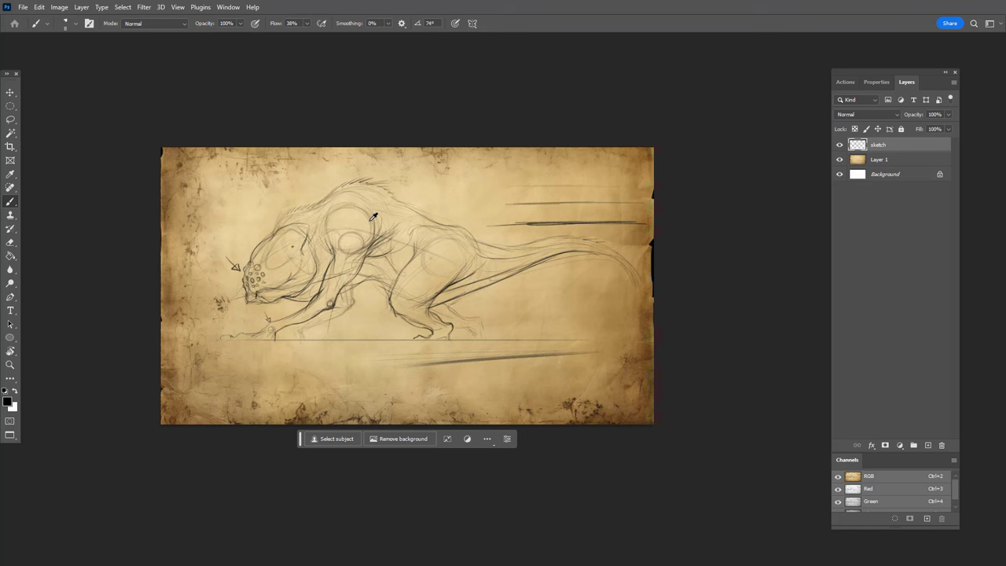
pyautogui.scroll(3, 373, 217)
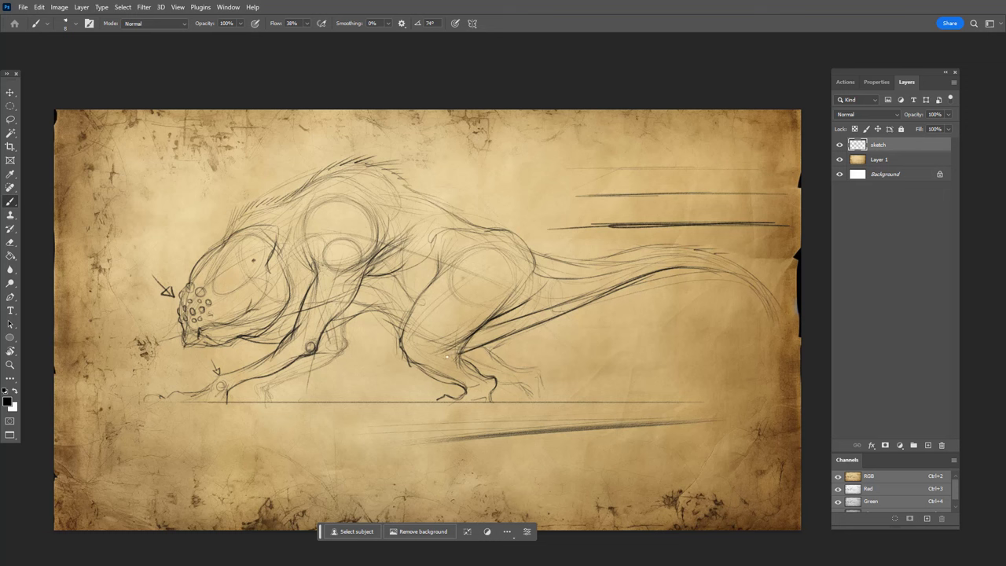
pyautogui.moveTo(440, 355); pyautogui.dragTo(478, 388)
pyautogui.moveTo(724, 275)
pyautogui.mouseDown()
pyautogui.moveTo(753, 306)
pyautogui.moveTo(748, 291)
pyautogui.moveTo(761, 339)
pyautogui.mouseUp()
pyautogui.moveTo(467, 234)
pyautogui.mouseDown()
pyautogui.moveTo(447, 238)
pyautogui.moveTo(440, 260)
pyautogui.mouseUp()
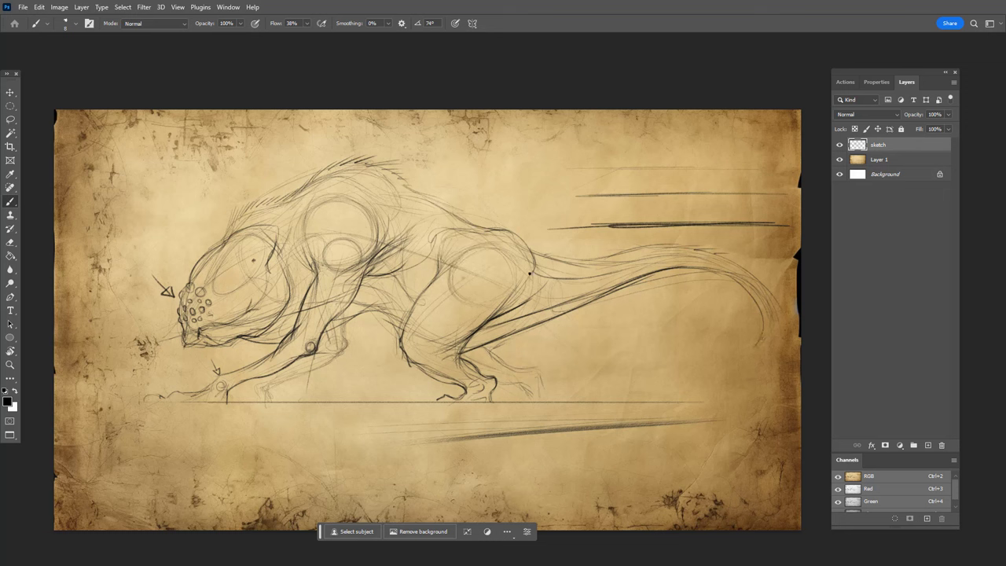
pyautogui.moveTo(524, 246); pyautogui.dragTo(441, 241)
pyautogui.moveTo(465, 272)
pyautogui.mouseDown()
pyautogui.moveTo(508, 280)
pyautogui.moveTo(426, 321)
pyautogui.moveTo(404, 349)
pyautogui.moveTo(416, 344)
pyautogui.moveTo(473, 392)
pyautogui.mouseUp()
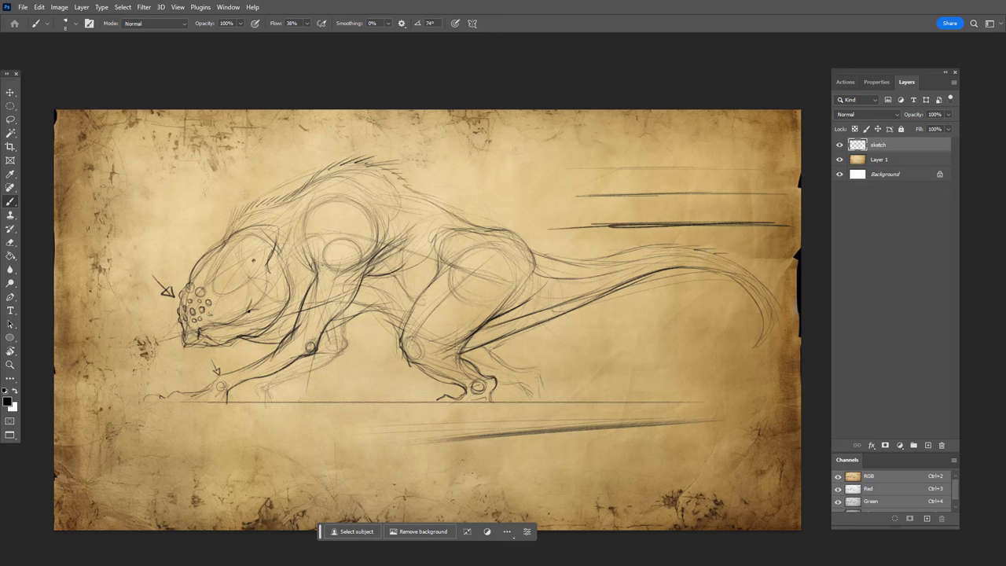
# Sketch the cheek and jaw-hinge contours at the back of the head, with curved form lines across the skull.
pyautogui.moveTo(238, 303)
pyautogui.mouseDown()
pyautogui.moveTo(250, 316)
pyautogui.moveTo(203, 327)
pyautogui.mouseUp()
pyautogui.moveTo(270, 269)
pyautogui.mouseDown()
pyautogui.moveTo(275, 249)
pyautogui.moveTo(287, 319)
pyautogui.mouseUp()
pyautogui.moveTo(289, 271)
pyautogui.mouseDown()
pyautogui.moveTo(283, 326)
pyautogui.moveTo(298, 289)
pyautogui.moveTo(294, 320)
pyautogui.mouseUp()
pyautogui.moveTo(293, 272)
pyautogui.mouseDown()
pyautogui.moveTo(299, 247)
pyautogui.moveTo(306, 274)
pyautogui.moveTo(296, 247)
pyautogui.moveTo(285, 274)
pyautogui.mouseUp()
pyautogui.moveTo(268, 225)
pyautogui.mouseDown()
pyautogui.moveTo(264, 242)
pyautogui.moveTo(220, 261)
pyautogui.mouseUp()
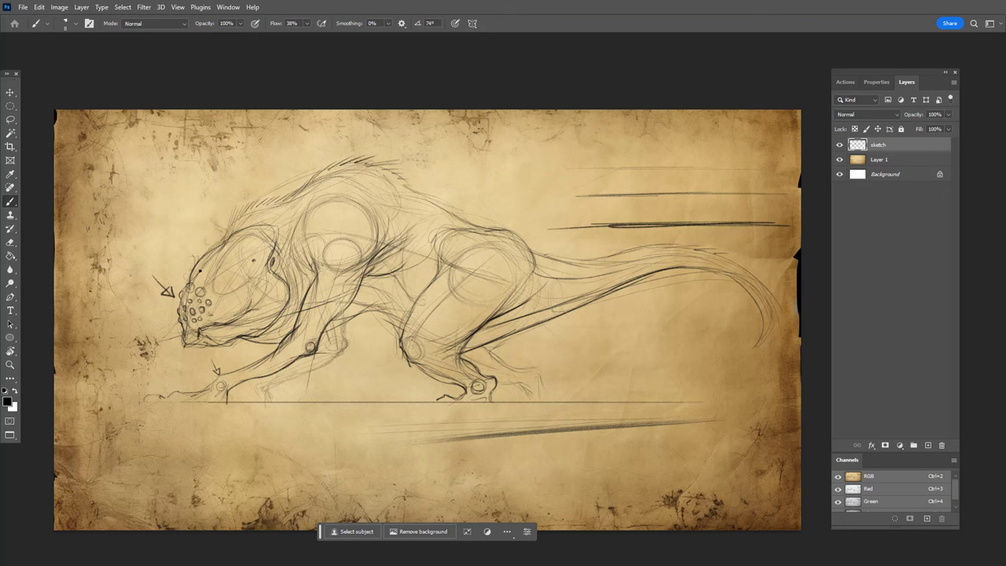
# Draw a long curved horn rising ahead of the brow and darken two of the eyes in the face cluster.
pyautogui.moveTo(174, 266); pyautogui.dragTo(221, 191)
pyautogui.moveTo(192, 274)
pyautogui.mouseDown()
pyautogui.moveTo(219, 199)
pyautogui.moveTo(225, 245)
pyautogui.moveTo(223, 192)
pyautogui.moveTo(223, 245)
pyautogui.moveTo(227, 197)
pyautogui.moveTo(212, 245)
pyautogui.moveTo(221, 197)
pyautogui.moveTo(176, 261)
pyautogui.mouseUp()
pyautogui.moveTo(222, 189); pyautogui.dragTo(185, 251)
pyautogui.moveTo(200, 295); pyautogui.dragTo(200, 293)
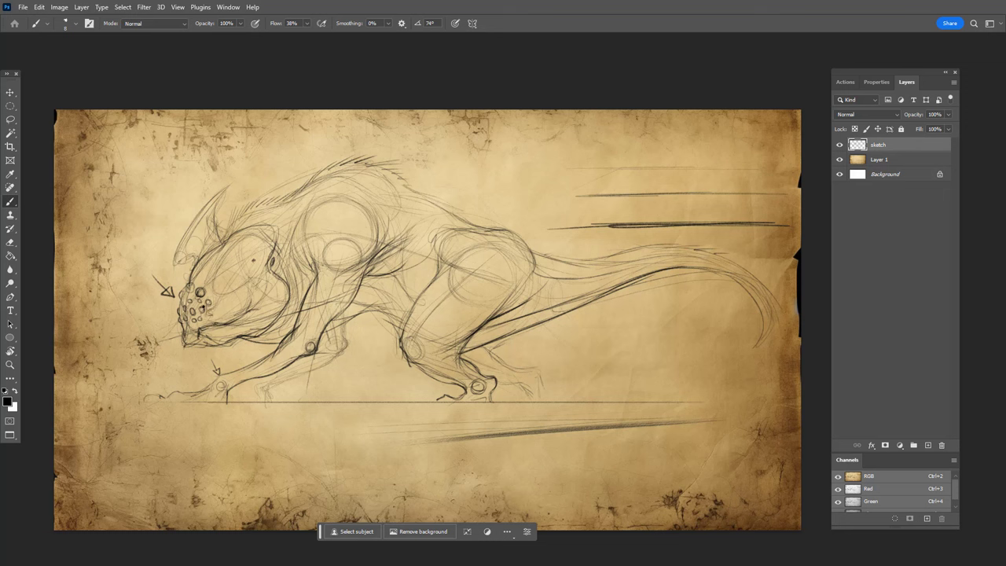
pyautogui.click(202, 307)
# Darken the belly contour between the front and hind legs and add oval plates along the tail base.
pyautogui.moveTo(322, 331)
pyautogui.mouseDown()
pyautogui.moveTo(393, 294)
pyautogui.moveTo(385, 314)
pyautogui.moveTo(400, 333)
pyautogui.mouseUp()
pyautogui.moveTo(429, 286)
pyautogui.mouseDown()
pyautogui.moveTo(402, 337)
pyautogui.moveTo(534, 305)
pyautogui.mouseUp()
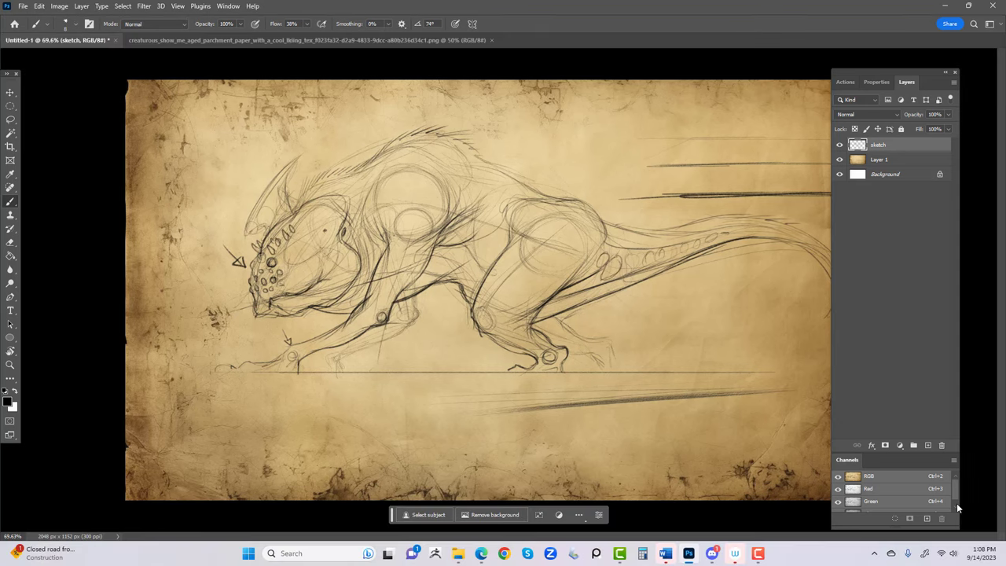
# Sketch short spiky fur along the back, from behind the shoulder hump over the rump to the tail base.
pyautogui.scroll(-1, 498, 93)
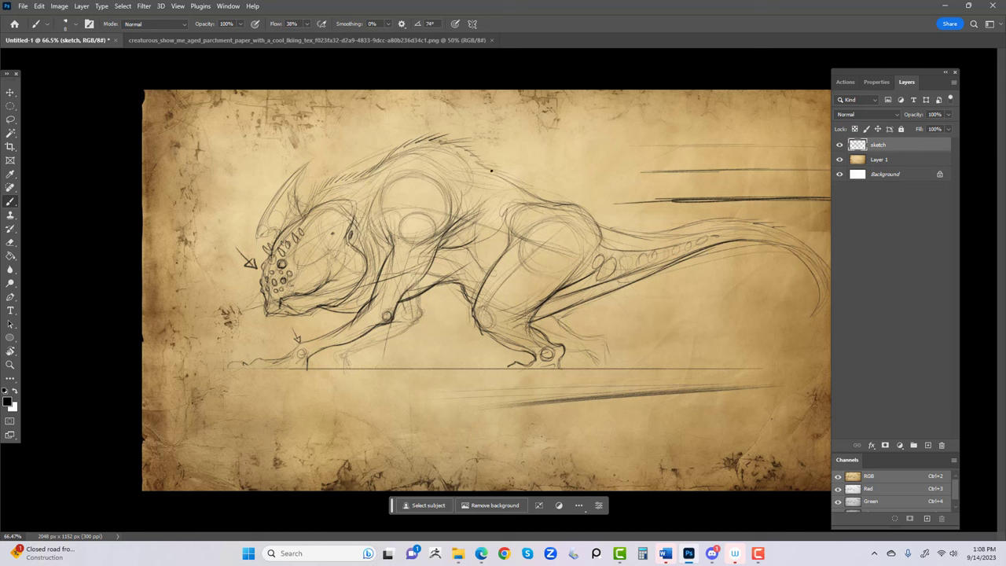
pyautogui.moveTo(523, 167)
pyautogui.mouseDown()
pyautogui.moveTo(514, 178)
pyautogui.moveTo(510, 164)
pyautogui.mouseUp()
pyautogui.moveTo(467, 142)
pyautogui.mouseDown()
pyautogui.moveTo(495, 166)
pyautogui.moveTo(486, 172)
pyautogui.moveTo(464, 151)
pyautogui.moveTo(507, 177)
pyautogui.mouseUp()
pyautogui.moveTo(562, 193); pyautogui.dragTo(626, 233)
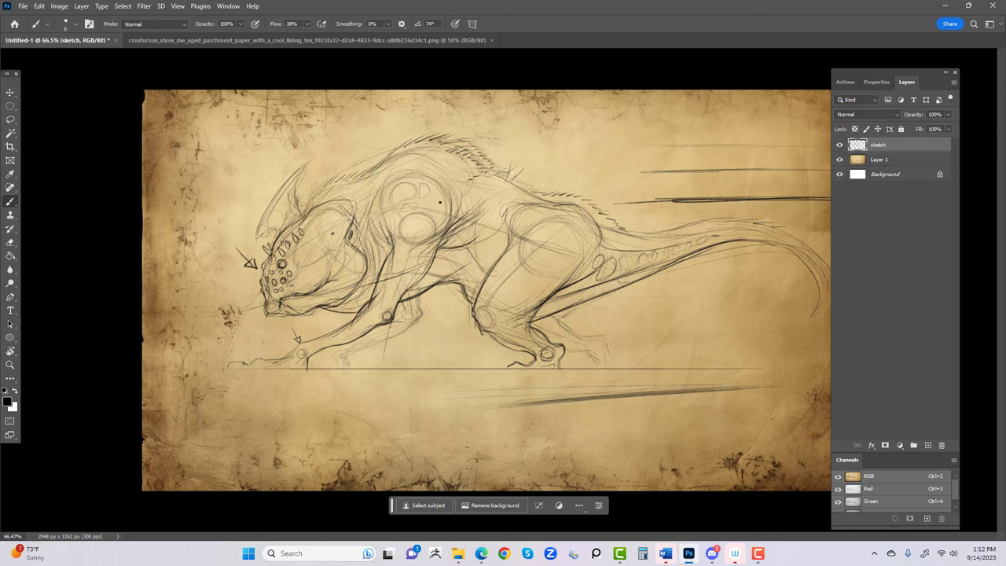
# Fill the shoulder circle with irregular, tightly packed plate shapes and darken their outlines.
pyautogui.moveTo(437, 186); pyautogui.dragTo(443, 216)
pyautogui.moveTo(417, 228)
pyautogui.mouseDown()
pyautogui.moveTo(425, 212)
pyautogui.moveTo(428, 231)
pyautogui.moveTo(410, 214)
pyautogui.moveTo(392, 231)
pyautogui.mouseUp()
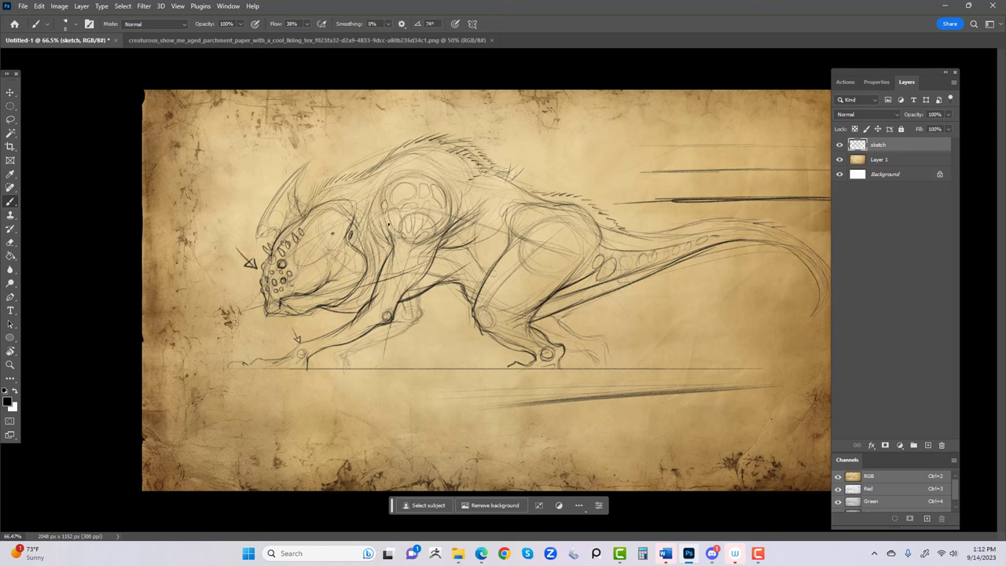
pyautogui.moveTo(388, 225); pyautogui.dragTo(393, 233)
pyautogui.moveTo(429, 204)
pyautogui.mouseDown()
pyautogui.moveTo(420, 209)
pyautogui.moveTo(435, 206)
pyautogui.mouseUp()
pyautogui.moveTo(415, 186)
pyautogui.mouseDown()
pyautogui.moveTo(398, 202)
pyautogui.moveTo(414, 184)
pyautogui.moveTo(420, 210)
pyautogui.moveTo(419, 199)
pyautogui.moveTo(407, 234)
pyautogui.mouseUp()
pyautogui.moveTo(411, 233)
pyautogui.mouseDown()
pyautogui.moveTo(409, 219)
pyautogui.moveTo(401, 229)
pyautogui.mouseUp()
pyautogui.moveTo(402, 208); pyautogui.dragTo(389, 217)
pyautogui.moveTo(390, 217)
pyautogui.mouseDown()
pyautogui.moveTo(401, 235)
pyautogui.moveTo(432, 203)
pyautogui.moveTo(414, 235)
pyautogui.moveTo(421, 227)
pyautogui.mouseUp()
pyautogui.moveTo(433, 203)
pyautogui.mouseDown()
pyautogui.moveTo(425, 223)
pyautogui.moveTo(441, 217)
pyautogui.mouseUp()
pyautogui.moveTo(444, 207)
pyautogui.mouseDown()
pyautogui.moveTo(415, 242)
pyautogui.moveTo(432, 234)
pyautogui.mouseUp()
pyautogui.moveTo(430, 182)
pyautogui.mouseDown()
pyautogui.moveTo(447, 207)
pyautogui.moveTo(425, 195)
pyautogui.mouseUp()
pyautogui.moveTo(423, 181)
pyautogui.mouseDown()
pyautogui.moveTo(420, 201)
pyautogui.moveTo(388, 202)
pyautogui.moveTo(395, 191)
pyautogui.mouseUp()
pyautogui.moveTo(414, 181); pyautogui.dragTo(405, 187)
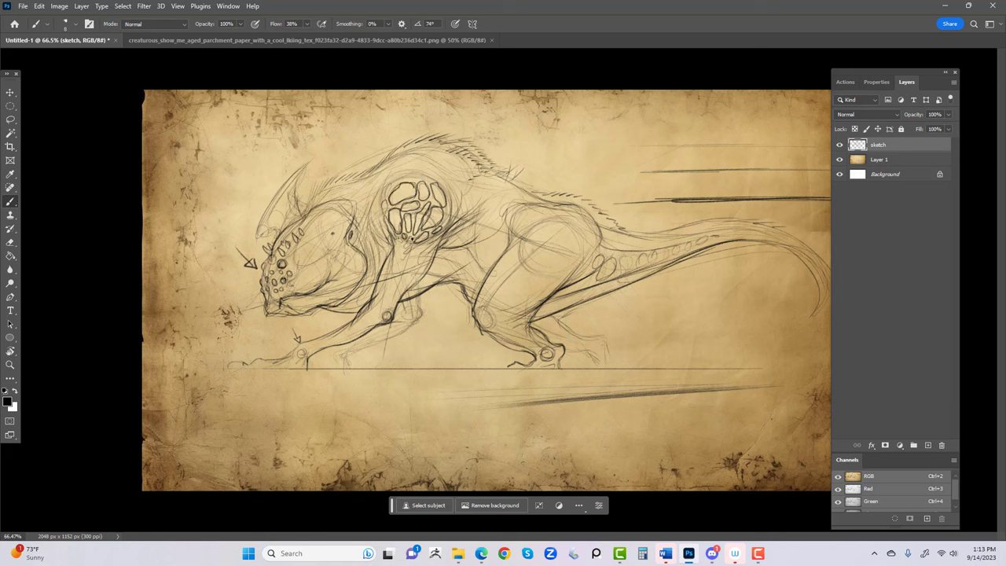
# Add smaller oval plates around the shoulder circle, above it on the back, and down the near front leg to the wrist.
pyautogui.moveTo(411, 238)
pyautogui.mouseDown()
pyautogui.moveTo(403, 249)
pyautogui.moveTo(390, 242)
pyautogui.moveTo(381, 213)
pyautogui.mouseUp()
pyautogui.moveTo(426, 261)
pyautogui.mouseDown()
pyautogui.moveTo(405, 281)
pyautogui.moveTo(426, 253)
pyautogui.moveTo(407, 287)
pyautogui.moveTo(433, 244)
pyautogui.mouseUp()
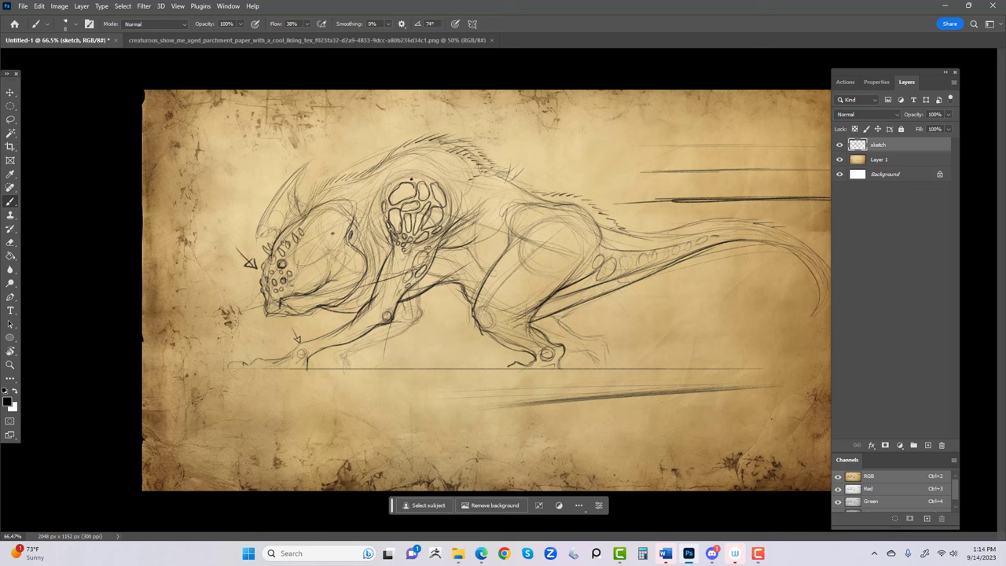
pyautogui.moveTo(421, 172)
pyautogui.mouseDown()
pyautogui.moveTo(392, 180)
pyautogui.moveTo(429, 161)
pyautogui.moveTo(398, 163)
pyautogui.mouseUp()
pyautogui.moveTo(428, 173); pyautogui.dragTo(440, 168)
pyautogui.moveTo(445, 186); pyautogui.dragTo(451, 174)
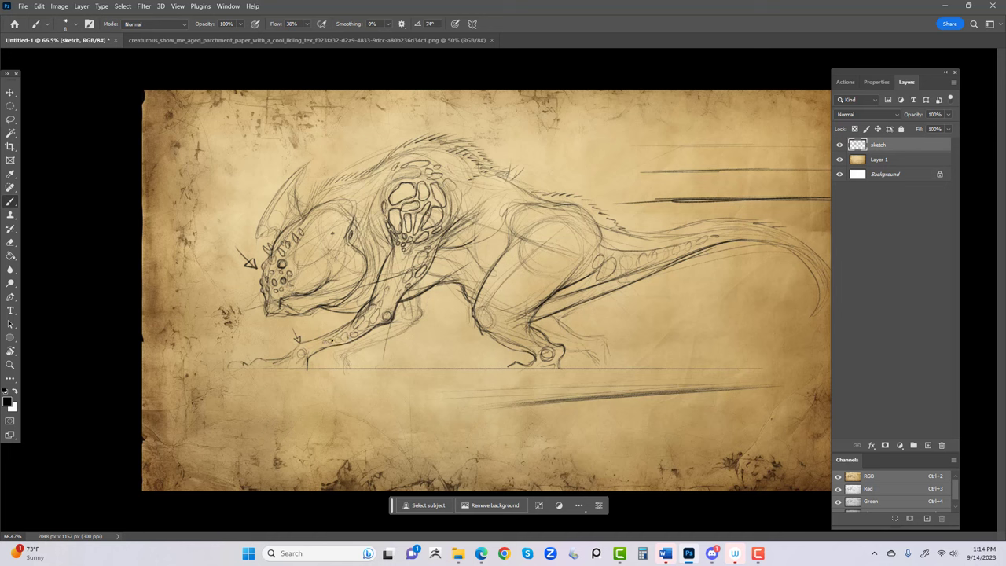
pyautogui.moveTo(298, 346); pyautogui.dragTo(294, 351)
# Sketch light plate shapes over the near hind leg's thigh and hip, continuing past the knee down the shin.
pyautogui.moveTo(558, 256)
pyautogui.mouseDown()
pyautogui.moveTo(553, 273)
pyautogui.moveTo(531, 264)
pyautogui.mouseUp()
pyautogui.moveTo(526, 305)
pyautogui.mouseDown()
pyautogui.moveTo(506, 291)
pyautogui.moveTo(503, 312)
pyautogui.mouseUp()
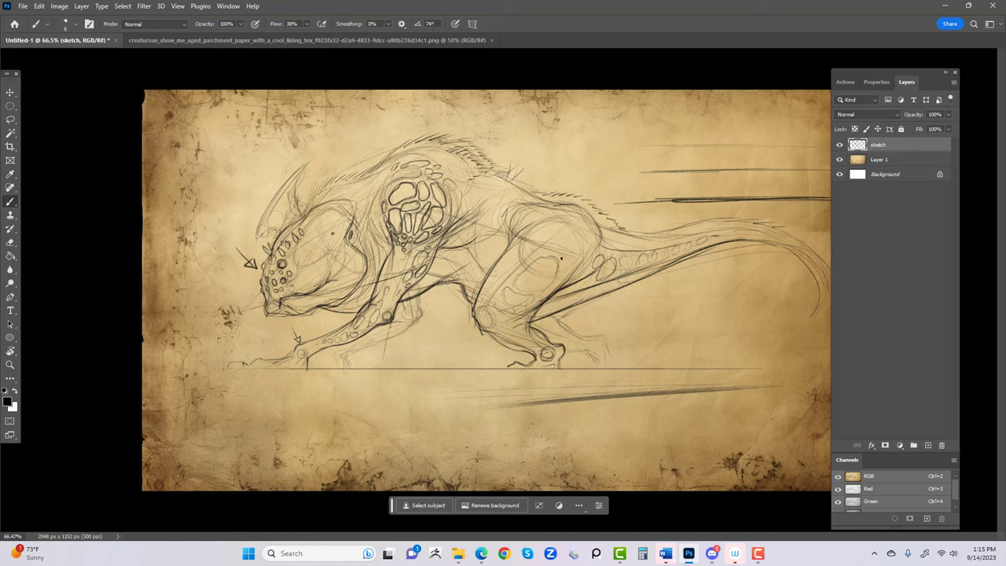
pyautogui.moveTo(561, 266); pyautogui.dragTo(559, 255)
pyautogui.moveTo(481, 316); pyautogui.dragTo(512, 342)
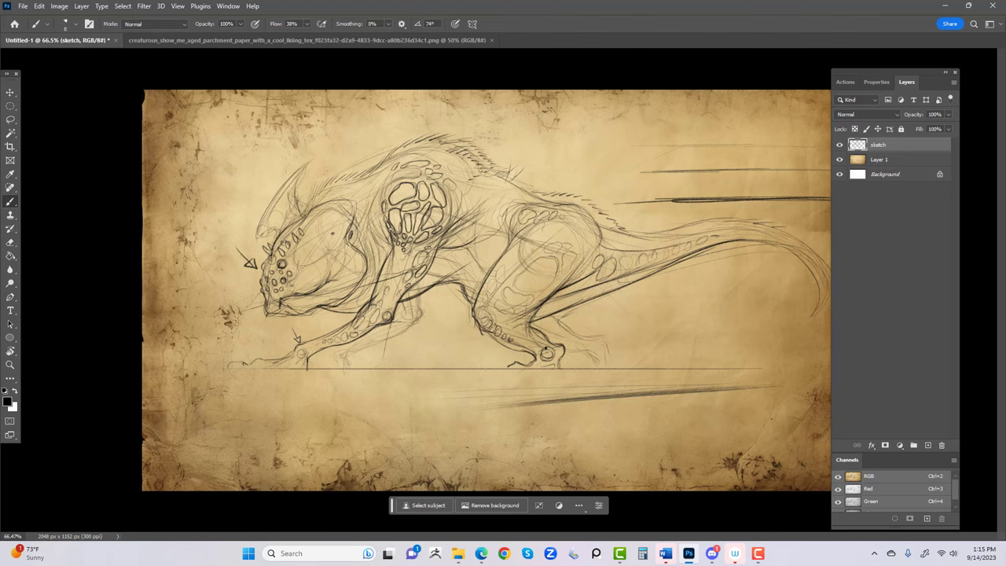
# Darken the large thigh plates and surround them with smaller plates along the hip and the front edge of the thigh.
pyautogui.scroll(-3, 546, 348)
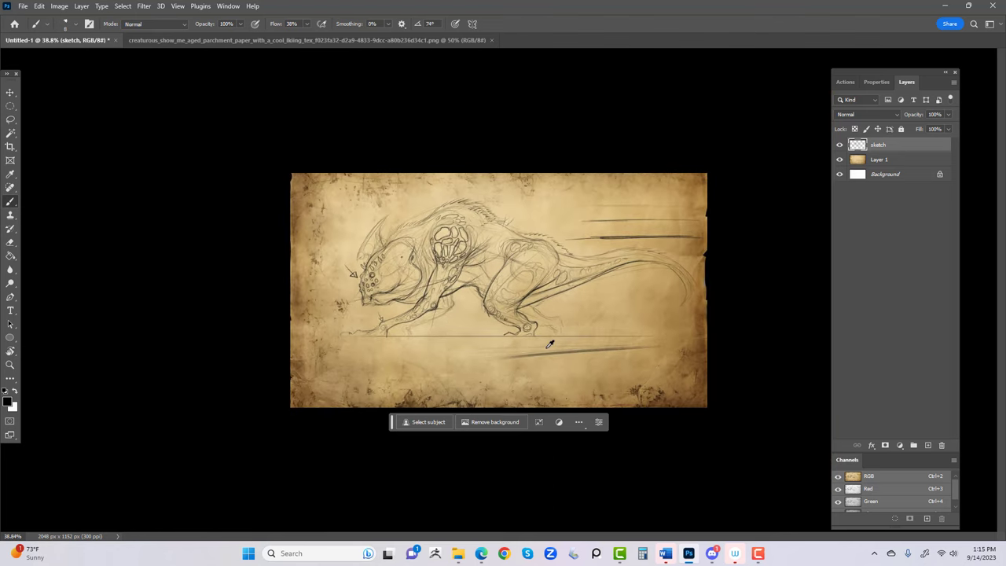
pyautogui.scroll(-1, 549, 344)
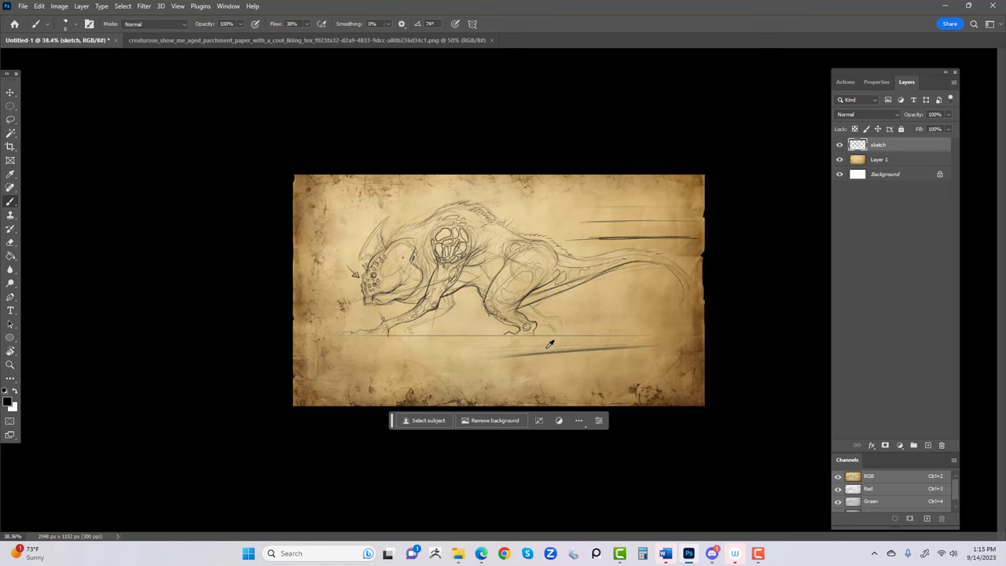
pyautogui.scroll(1, 549, 344)
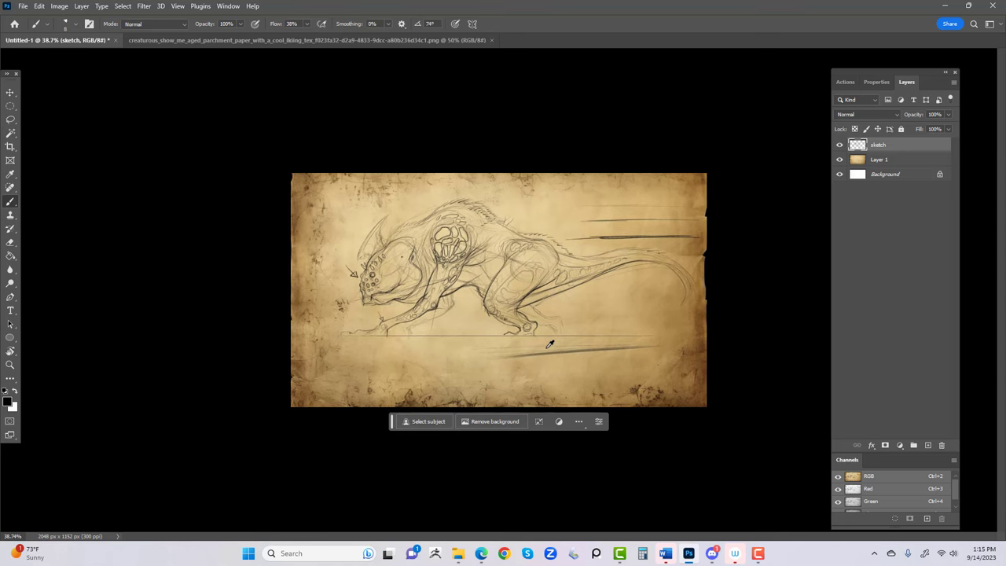
pyautogui.scroll(3, 549, 344)
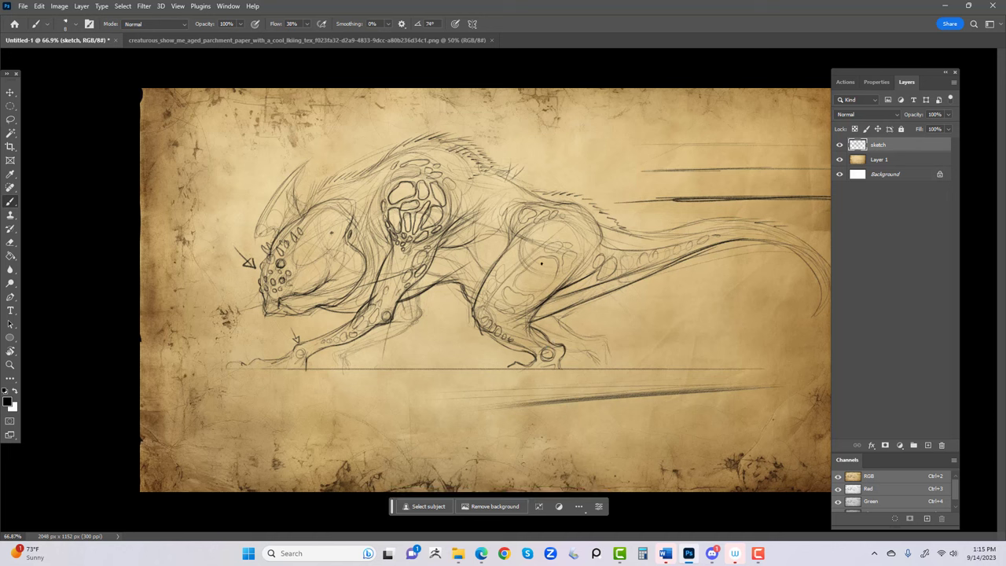
pyautogui.moveTo(551, 258)
pyautogui.mouseDown()
pyautogui.moveTo(515, 280)
pyautogui.moveTo(519, 293)
pyautogui.moveTo(537, 295)
pyautogui.moveTo(542, 256)
pyautogui.mouseUp()
pyautogui.moveTo(533, 293)
pyautogui.mouseDown()
pyautogui.moveTo(503, 292)
pyautogui.moveTo(536, 297)
pyautogui.moveTo(518, 314)
pyautogui.mouseUp()
pyautogui.moveTo(562, 244)
pyautogui.mouseDown()
pyautogui.moveTo(539, 253)
pyautogui.moveTo(558, 246)
pyautogui.moveTo(562, 272)
pyautogui.moveTo(579, 230)
pyautogui.mouseUp()
pyautogui.moveTo(564, 230)
pyautogui.mouseDown()
pyautogui.moveTo(557, 242)
pyautogui.moveTo(586, 258)
pyautogui.mouseUp()
pyautogui.moveTo(590, 243)
pyautogui.mouseDown()
pyautogui.moveTo(588, 253)
pyautogui.moveTo(591, 243)
pyautogui.mouseUp()
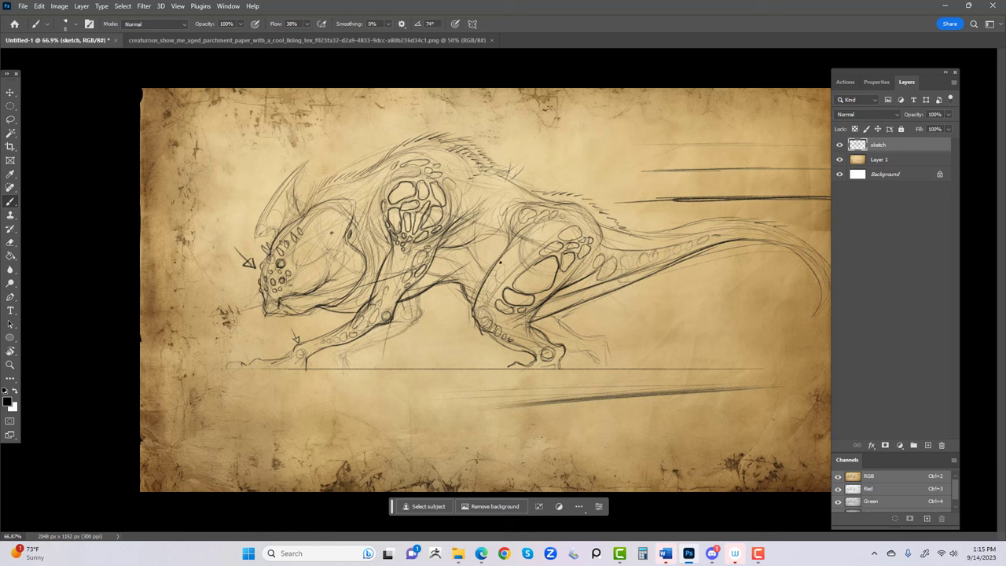
pyautogui.moveTo(506, 262)
pyautogui.mouseDown()
pyautogui.moveTo(509, 272)
pyautogui.moveTo(497, 267)
pyautogui.moveTo(481, 298)
pyautogui.mouseUp()
pyautogui.moveTo(532, 242)
pyautogui.mouseDown()
pyautogui.moveTo(522, 235)
pyautogui.moveTo(554, 232)
pyautogui.mouseUp()
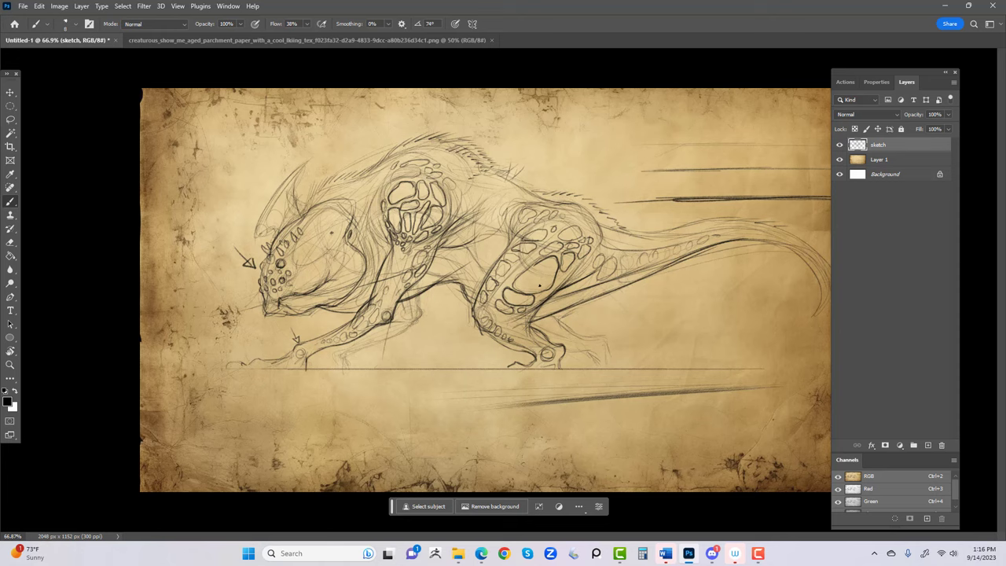
# Define the toes of the near front and hind feet and darken the ground line beneath the hind foot.
pyautogui.scroll(-5, 539, 285)
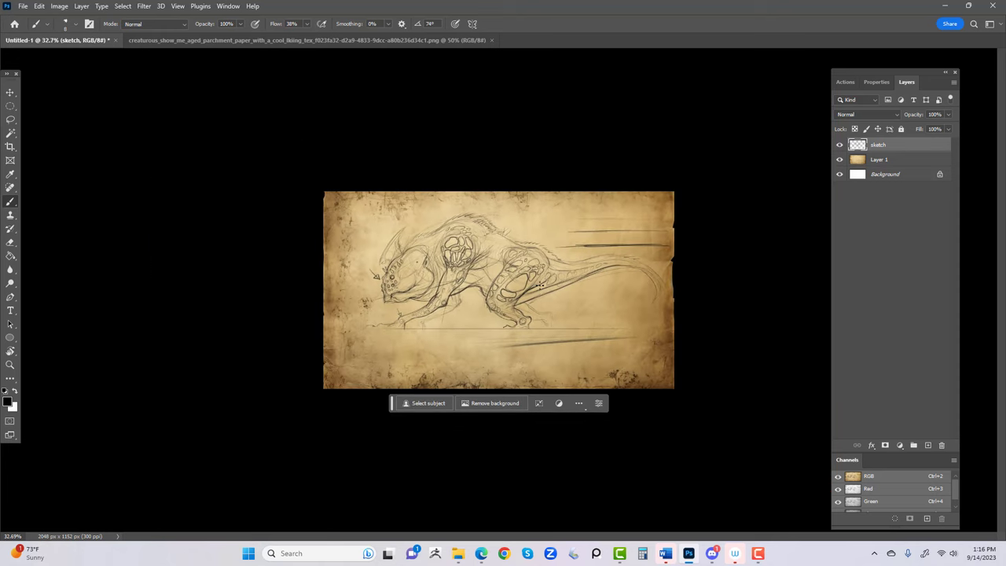
pyautogui.scroll(4, 540, 285)
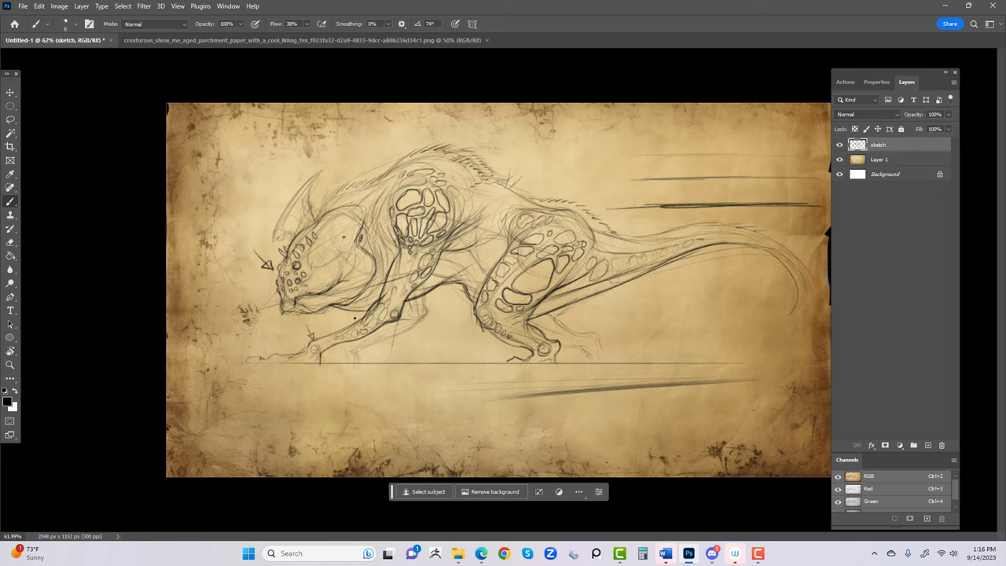
pyautogui.moveTo(541, 304)
pyautogui.mouseDown()
pyautogui.moveTo(595, 289)
pyautogui.moveTo(610, 305)
pyautogui.mouseUp()
pyautogui.hotkey('ctrl', 'z')
pyautogui.moveTo(531, 355); pyautogui.dragTo(496, 362)
pyautogui.moveTo(283, 359); pyautogui.dragTo(259, 360)
pyautogui.moveTo(554, 362)
pyautogui.mouseDown()
pyautogui.moveTo(556, 353)
pyautogui.moveTo(506, 361)
pyautogui.mouseUp()
pyautogui.moveTo(567, 360)
pyautogui.mouseDown()
pyautogui.moveTo(555, 362)
pyautogui.moveTo(647, 362)
pyautogui.moveTo(600, 362)
pyautogui.mouseUp()
pyautogui.moveTo(696, 362)
pyautogui.mouseDown()
pyautogui.moveTo(397, 362)
pyautogui.moveTo(464, 362)
pyautogui.mouseUp()
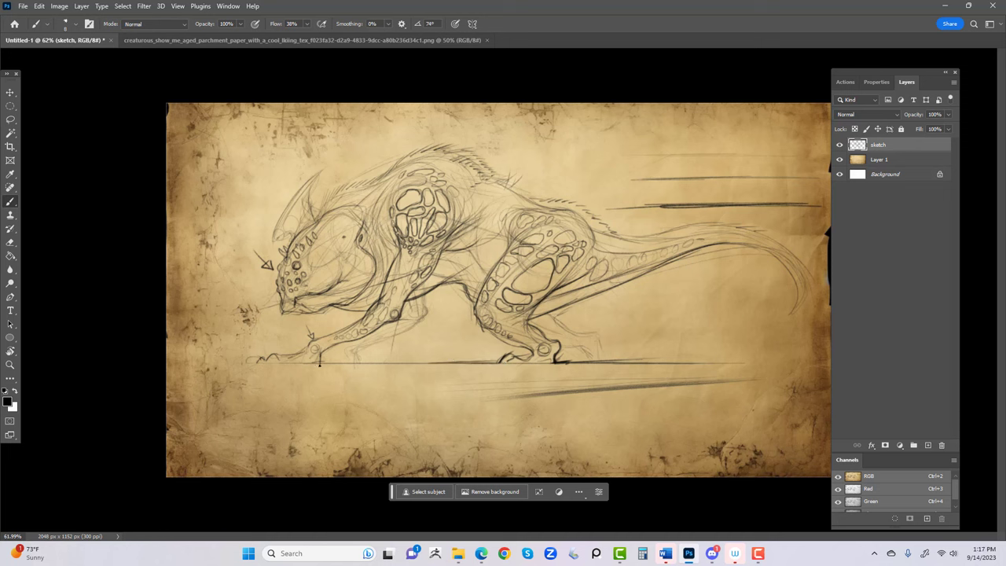
# Thicken the near front leg's heel and underside, shape its toes, and darken the ground line around that foot.
pyautogui.moveTo(319, 363)
pyautogui.mouseDown()
pyautogui.moveTo(359, 363)
pyautogui.moveTo(315, 363)
pyautogui.moveTo(322, 348)
pyautogui.moveTo(384, 319)
pyautogui.mouseUp()
pyautogui.moveTo(321, 361); pyautogui.dragTo(410, 359)
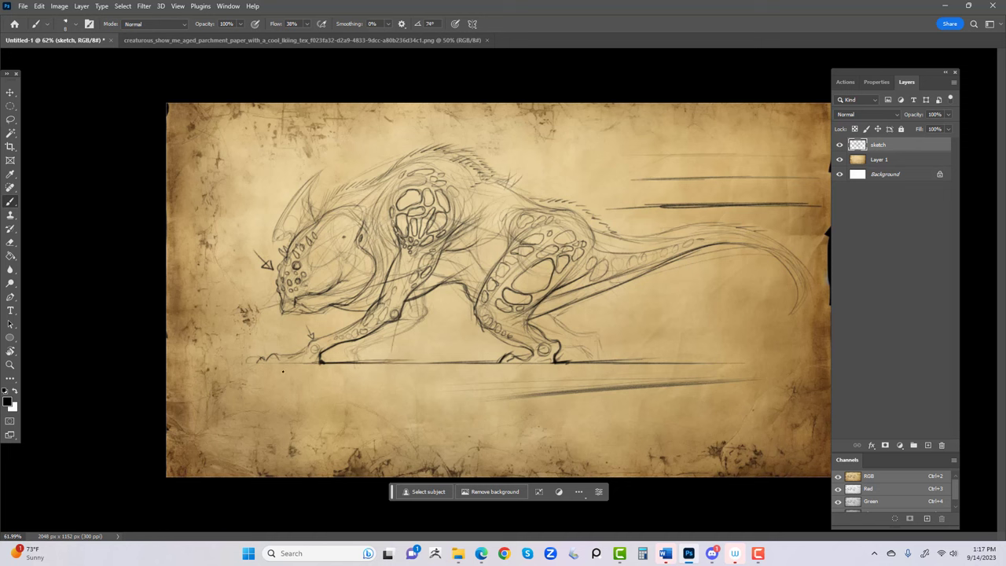
pyautogui.moveTo(260, 351)
pyautogui.mouseDown()
pyautogui.moveTo(248, 362)
pyautogui.moveTo(185, 363)
pyautogui.mouseUp()
pyautogui.moveTo(380, 362); pyautogui.dragTo(345, 362)
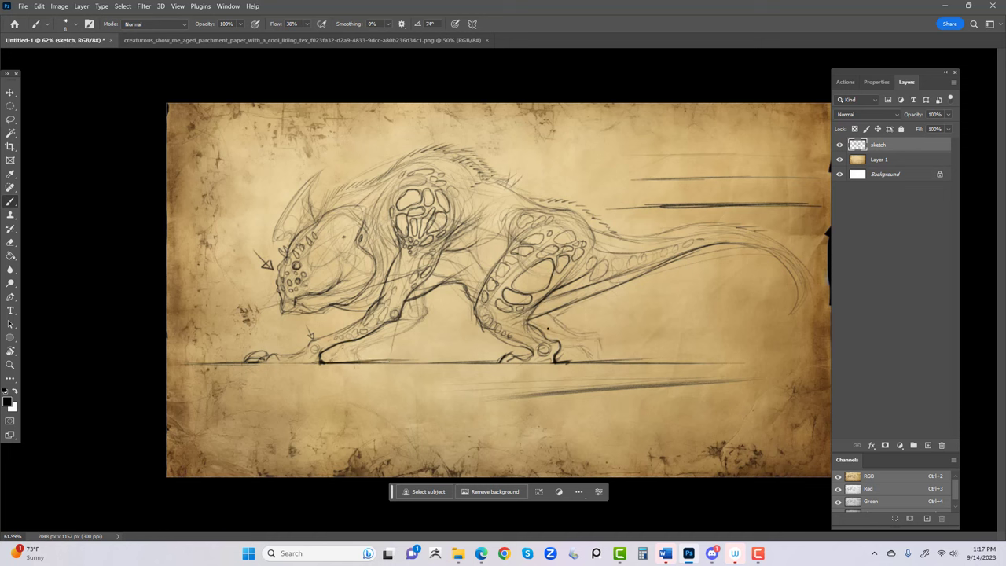
# Sketch the far hind foot's toes and strengthen the tail's contours from the base around the bend to the tip.
pyautogui.moveTo(615, 358); pyautogui.dragTo(577, 358)
pyautogui.moveTo(790, 312)
pyautogui.mouseDown()
pyautogui.moveTo(801, 286)
pyautogui.moveTo(799, 306)
pyautogui.moveTo(802, 290)
pyautogui.moveTo(762, 251)
pyautogui.mouseUp()
pyautogui.moveTo(795, 284)
pyautogui.mouseDown()
pyautogui.moveTo(762, 263)
pyautogui.moveTo(788, 271)
pyautogui.moveTo(711, 253)
pyautogui.mouseUp()
pyautogui.moveTo(798, 264)
pyautogui.mouseDown()
pyautogui.moveTo(732, 225)
pyautogui.moveTo(656, 234)
pyautogui.mouseUp()
pyautogui.moveTo(610, 272); pyautogui.dragTo(553, 296)
pyautogui.moveTo(638, 256); pyautogui.dragTo(566, 288)
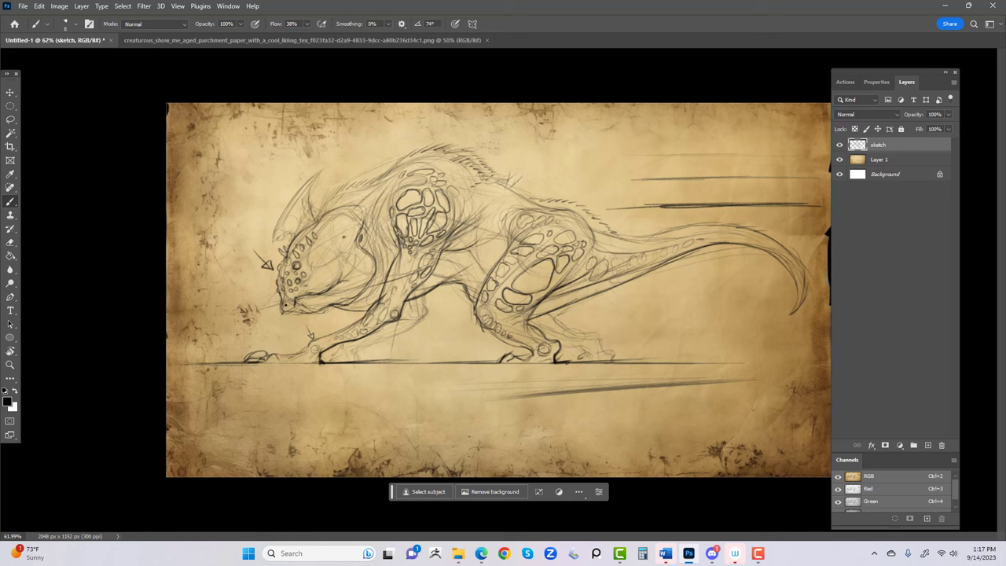
# Darken the lower jaw contour from the chin back toward the throat.
pyautogui.moveTo(283, 318); pyautogui.dragTo(353, 306)
pyautogui.moveTo(335, 309); pyautogui.dragTo(368, 309)
pyautogui.moveTo(375, 431); pyautogui.dragTo(439, 395)
pyautogui.moveTo(385, 442); pyautogui.dragTo(442, 403)
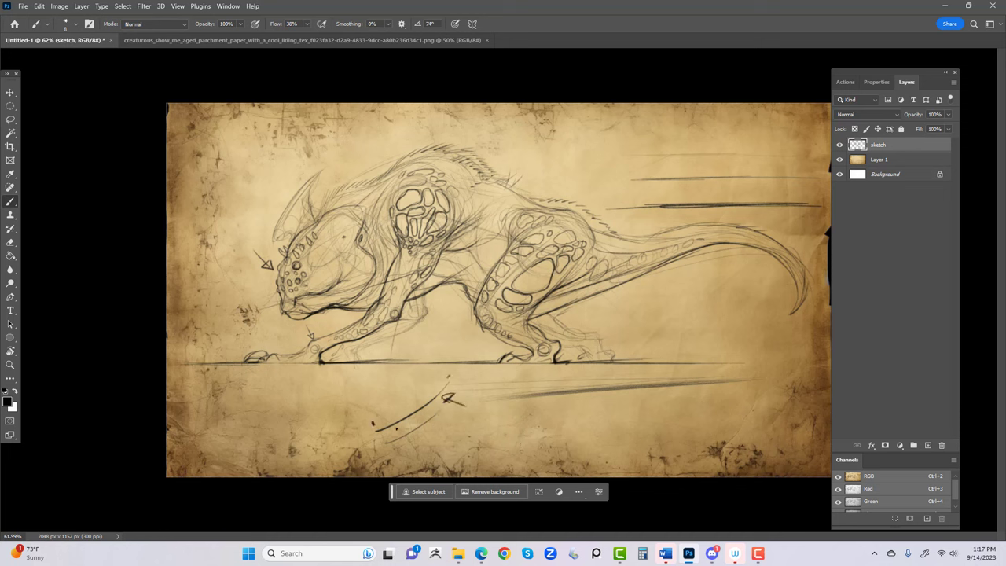
pyautogui.hotkey('ctrl', 'z')
pyautogui.hotkey('ctrl', 'z')
pyautogui.hotkey('ctrl', 'z')
pyautogui.hotkey('ctrl', 'z')
# Draw large oval plates on the cheek and skull, smaller ones along the jaw, and darken the mouth line.
pyautogui.moveTo(358, 261)
pyautogui.mouseDown()
pyautogui.moveTo(350, 279)
pyautogui.moveTo(322, 291)
pyautogui.mouseUp()
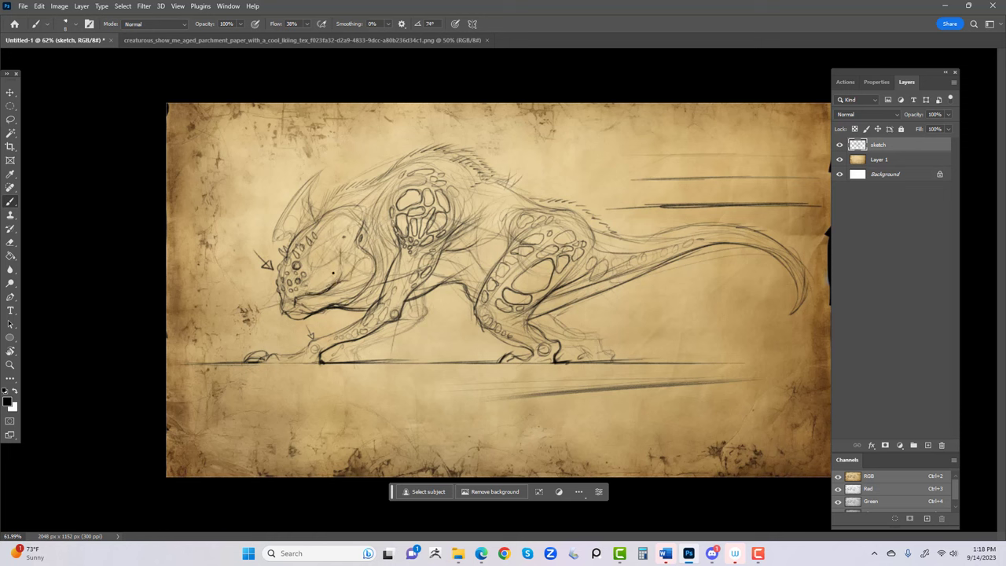
pyautogui.moveTo(330, 262)
pyautogui.mouseDown()
pyautogui.moveTo(319, 276)
pyautogui.moveTo(327, 280)
pyautogui.mouseUp()
pyautogui.moveTo(341, 220)
pyautogui.mouseDown()
pyautogui.moveTo(322, 229)
pyautogui.moveTo(319, 249)
pyautogui.mouseUp()
pyautogui.moveTo(338, 219)
pyautogui.mouseDown()
pyautogui.moveTo(346, 257)
pyautogui.moveTo(316, 271)
pyautogui.moveTo(320, 258)
pyautogui.moveTo(313, 277)
pyautogui.moveTo(370, 270)
pyautogui.moveTo(361, 267)
pyautogui.moveTo(321, 304)
pyautogui.mouseUp()
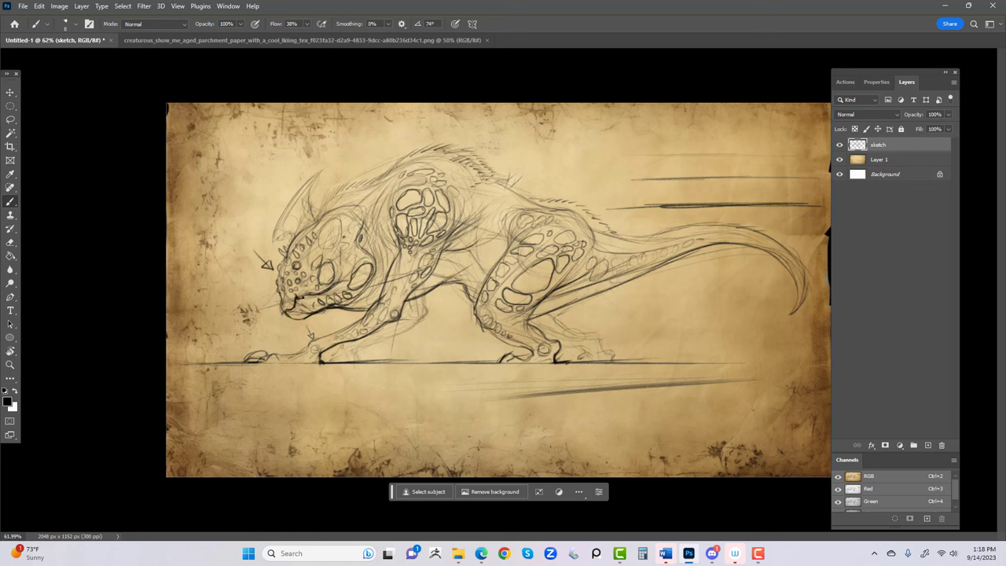
pyautogui.moveTo(315, 293); pyautogui.dragTo(282, 302)
# Flip the canvas horizontally, sketch a tiny standing figure on the ground facing the creature, and flip the canvas back.
pyautogui.hotkey('ctrl', 'shift', 'h')
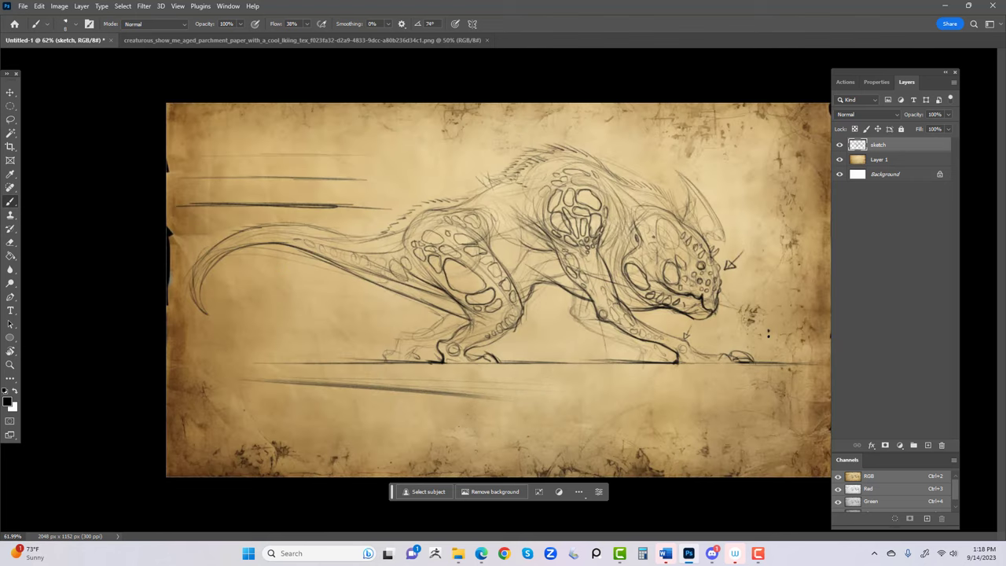
pyautogui.moveTo(768, 334); pyautogui.dragTo(771, 350)
pyautogui.moveTo(769, 344); pyautogui.dragTo(775, 355)
pyautogui.press('F2')
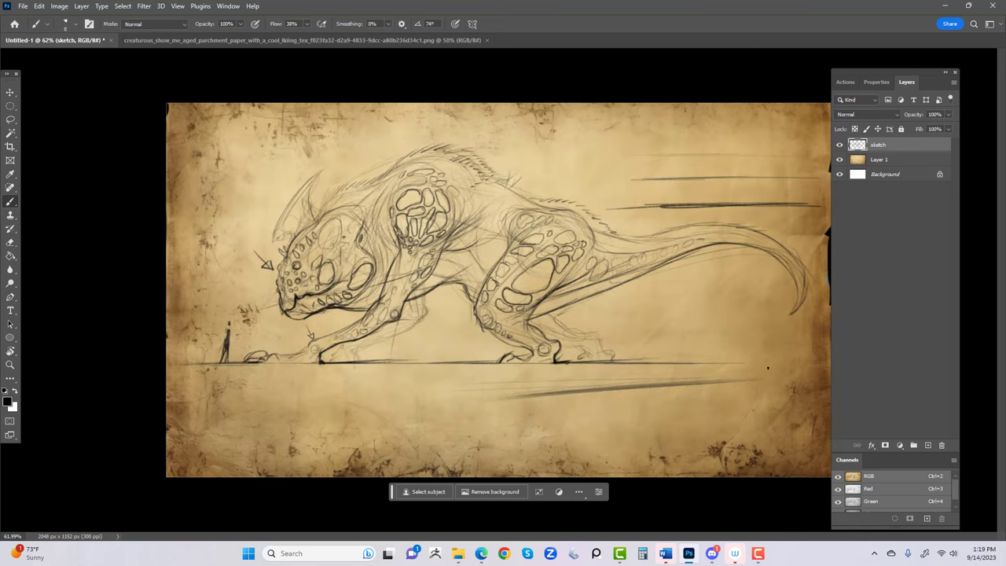